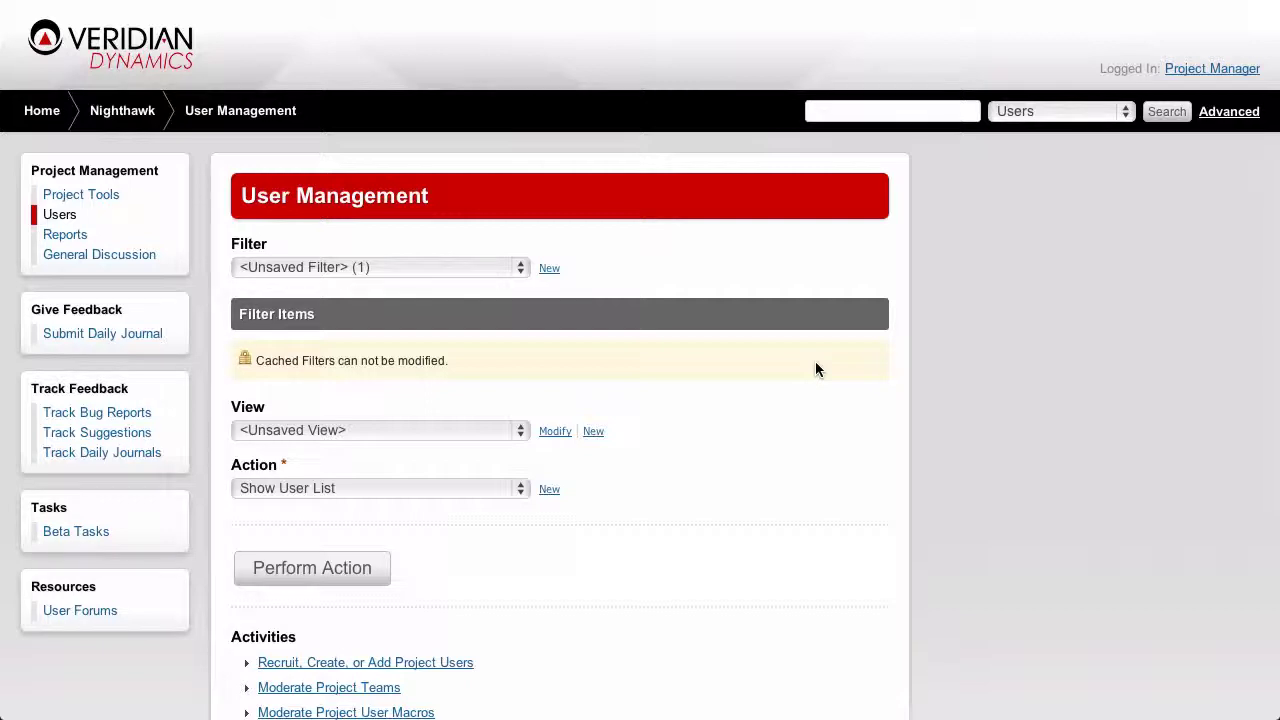
Start a new user filter and set its data set to Project Surveys with Application Survey
click(549, 270)
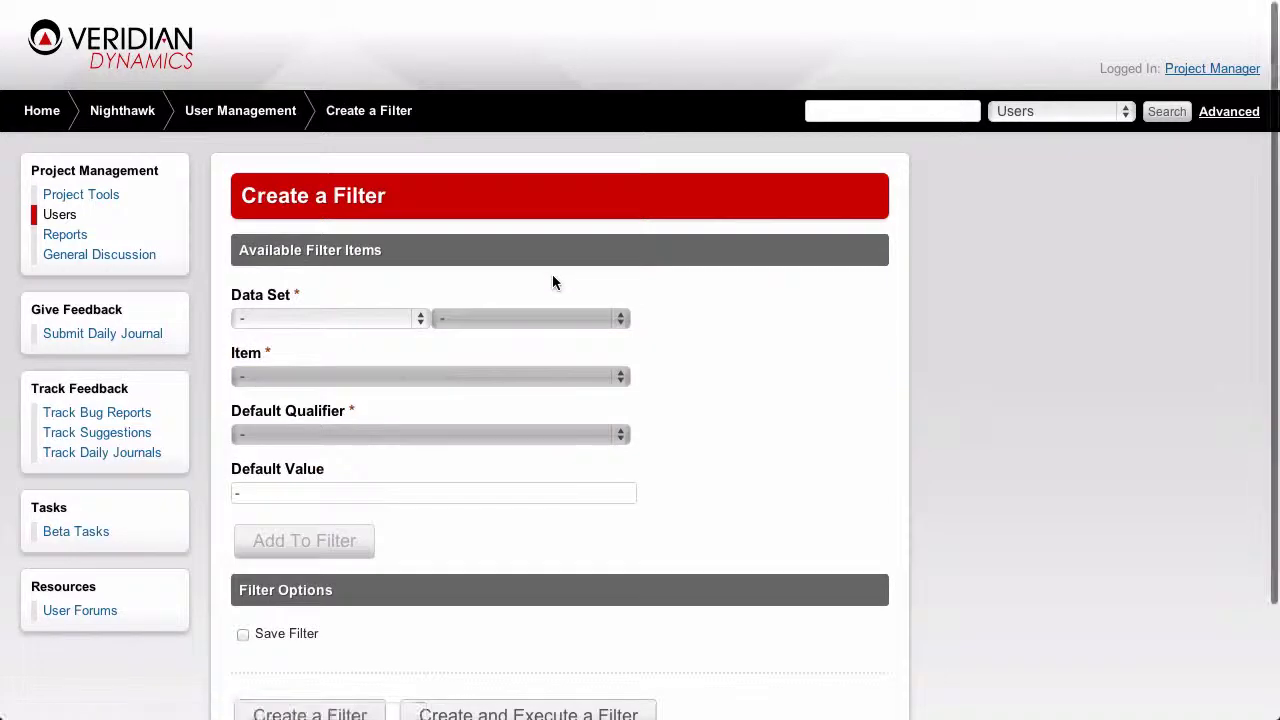
click(418, 322)
click(369, 507)
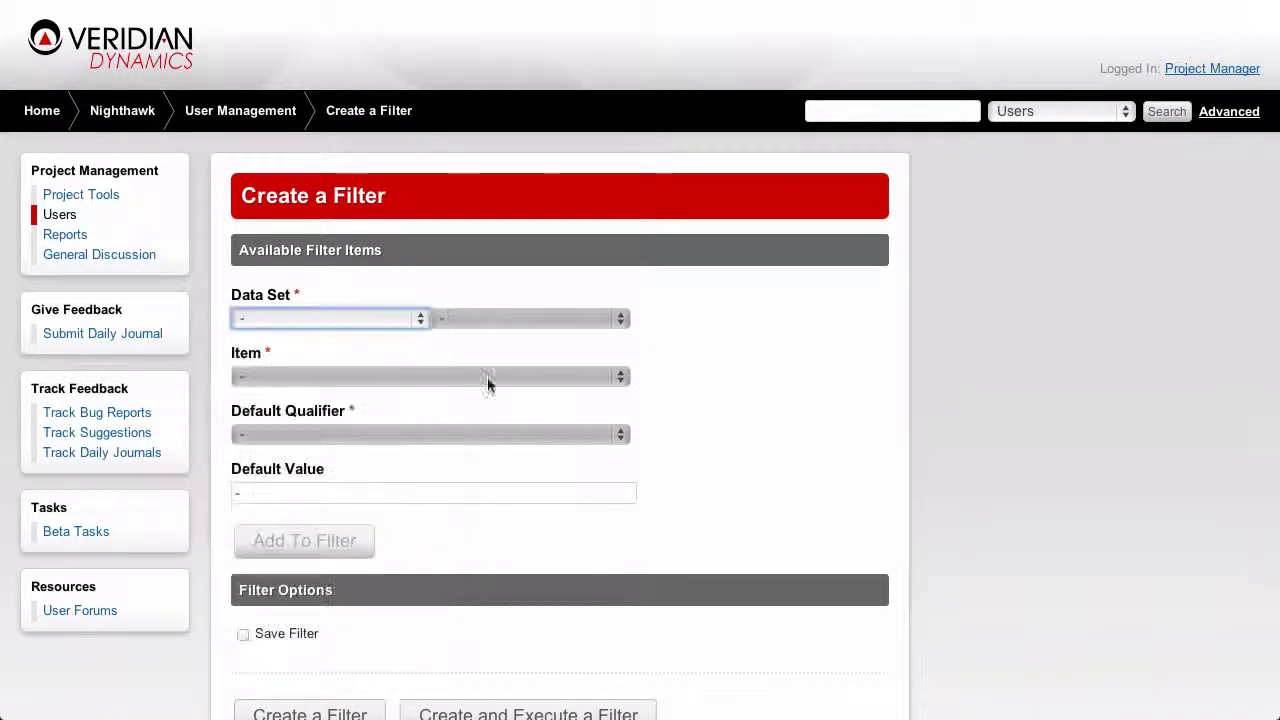
click(527, 317)
click(533, 336)
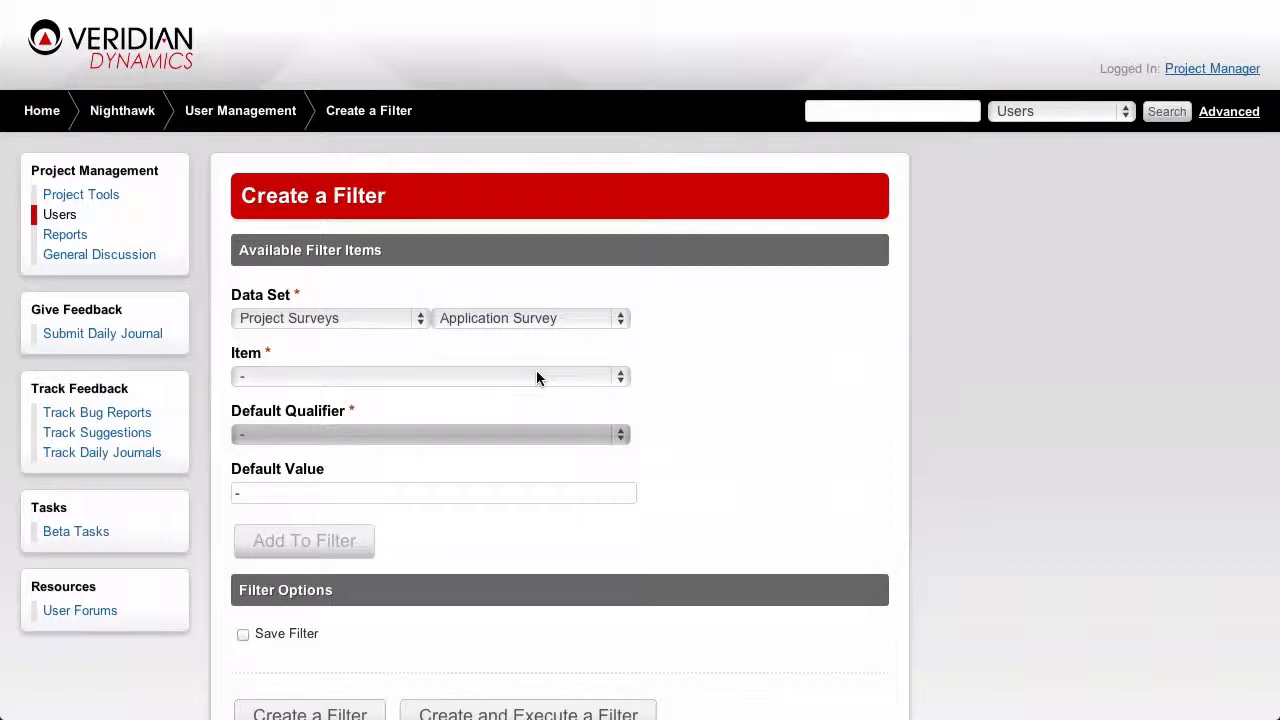
Add a filter item requiring "How familiar are you with photography?" to be 5, 6 or 7
click(536, 377)
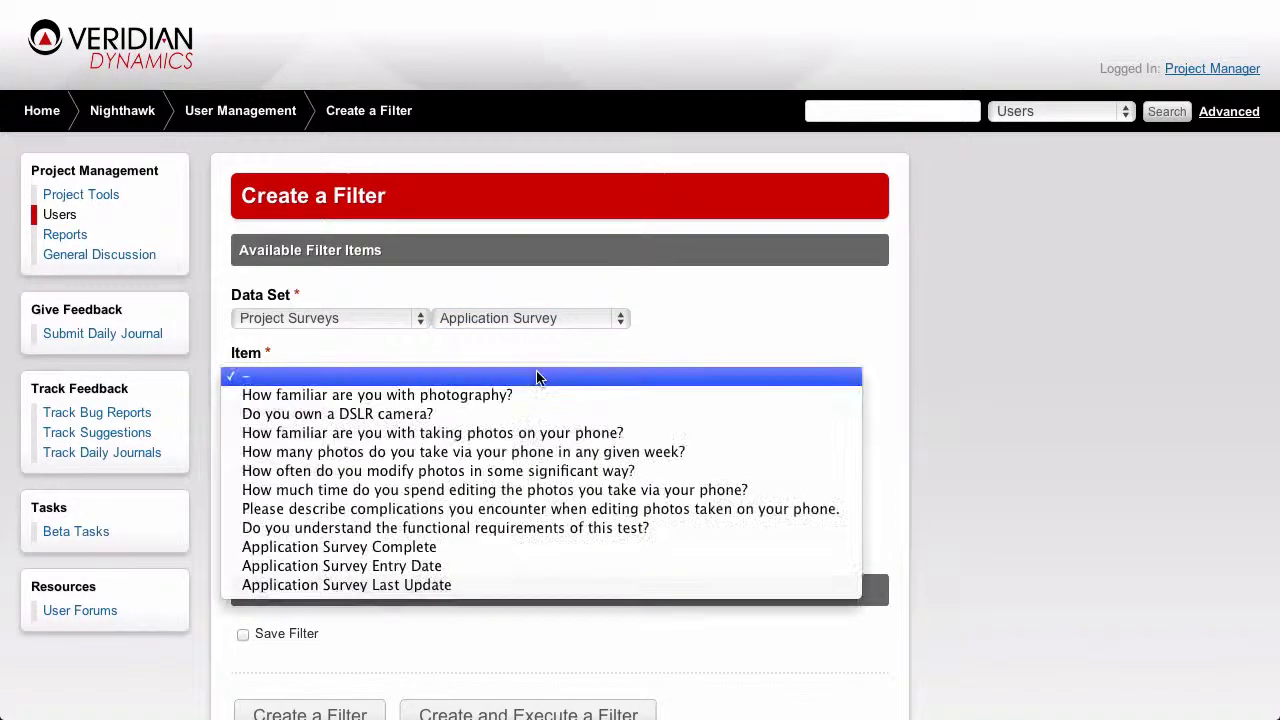
click(527, 394)
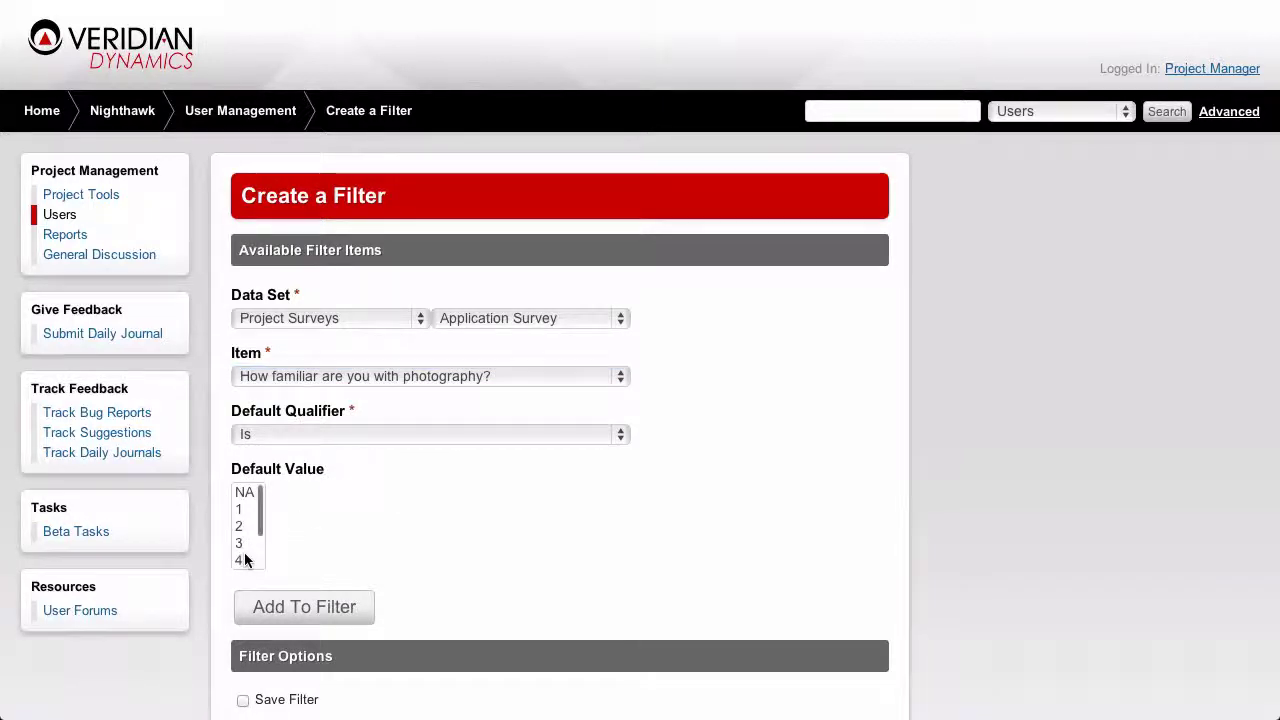
click(262, 526)
scroll(257, 532, down, 3)
drag(257, 530, 245, 559)
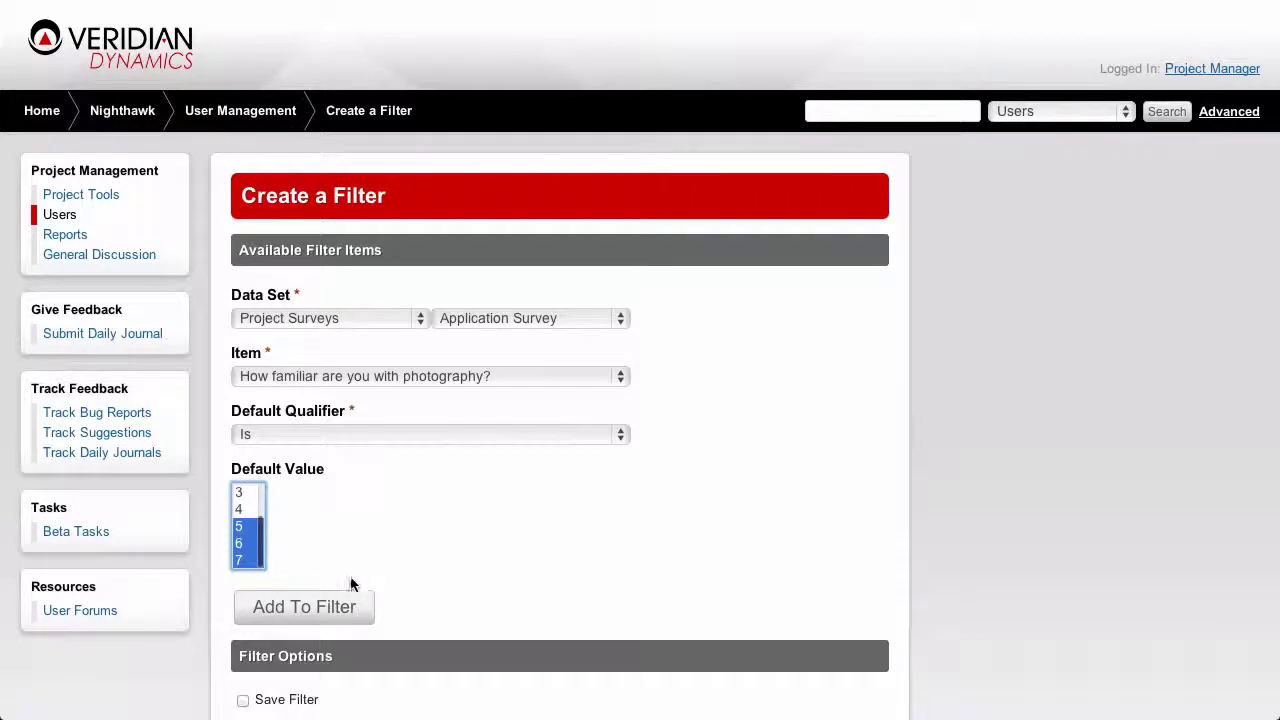
click(340, 610)
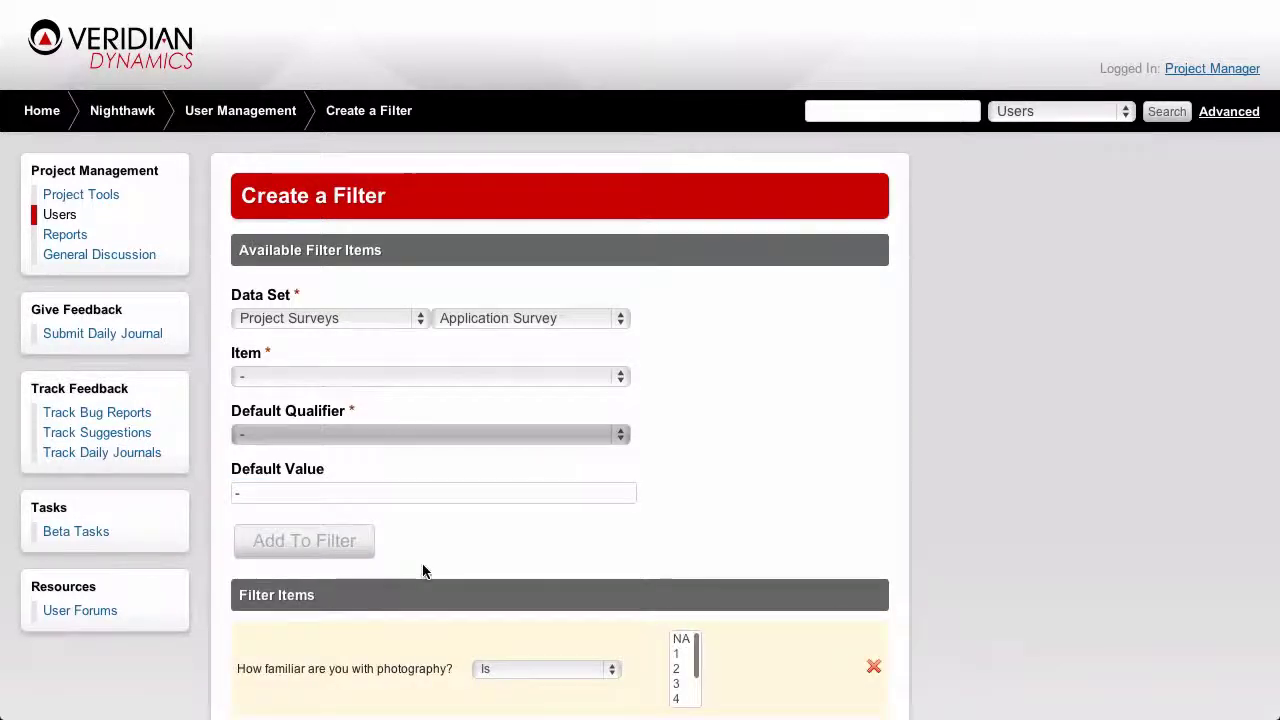
Add a filter item requiring "How familiar are you with taking photos on your phone?" to be 5, 6 or 7
click(390, 377)
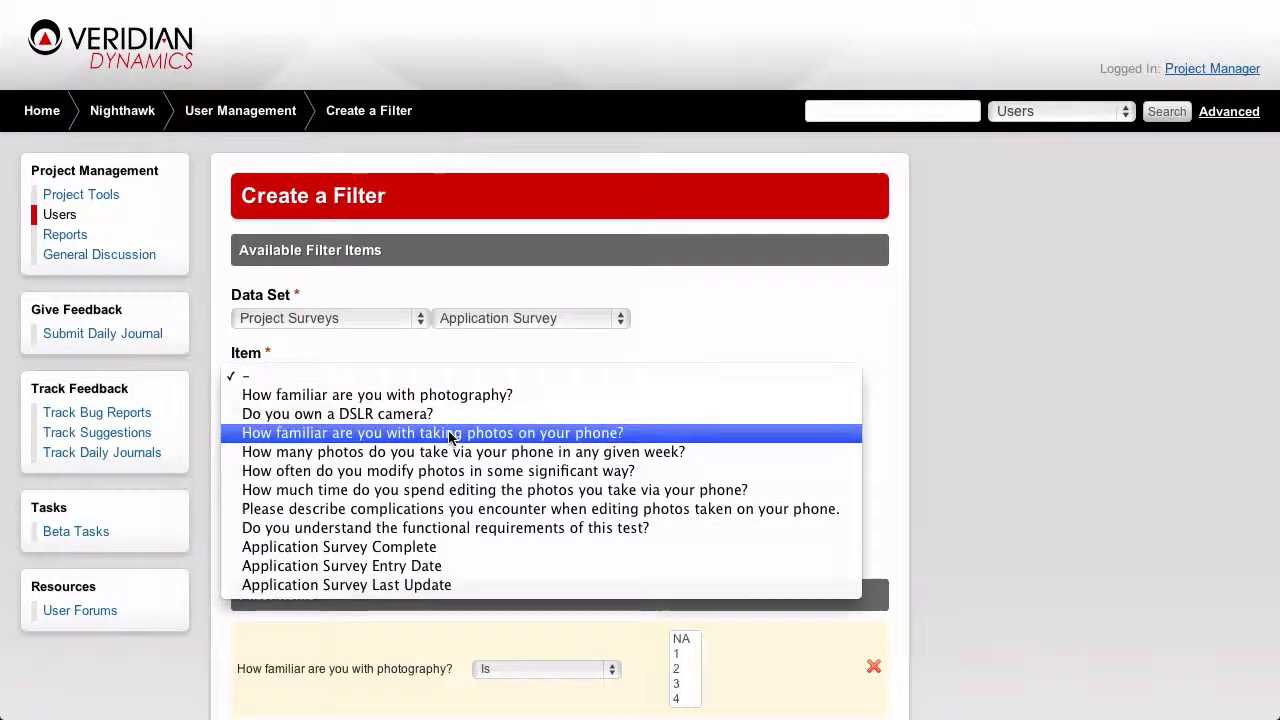
click(447, 434)
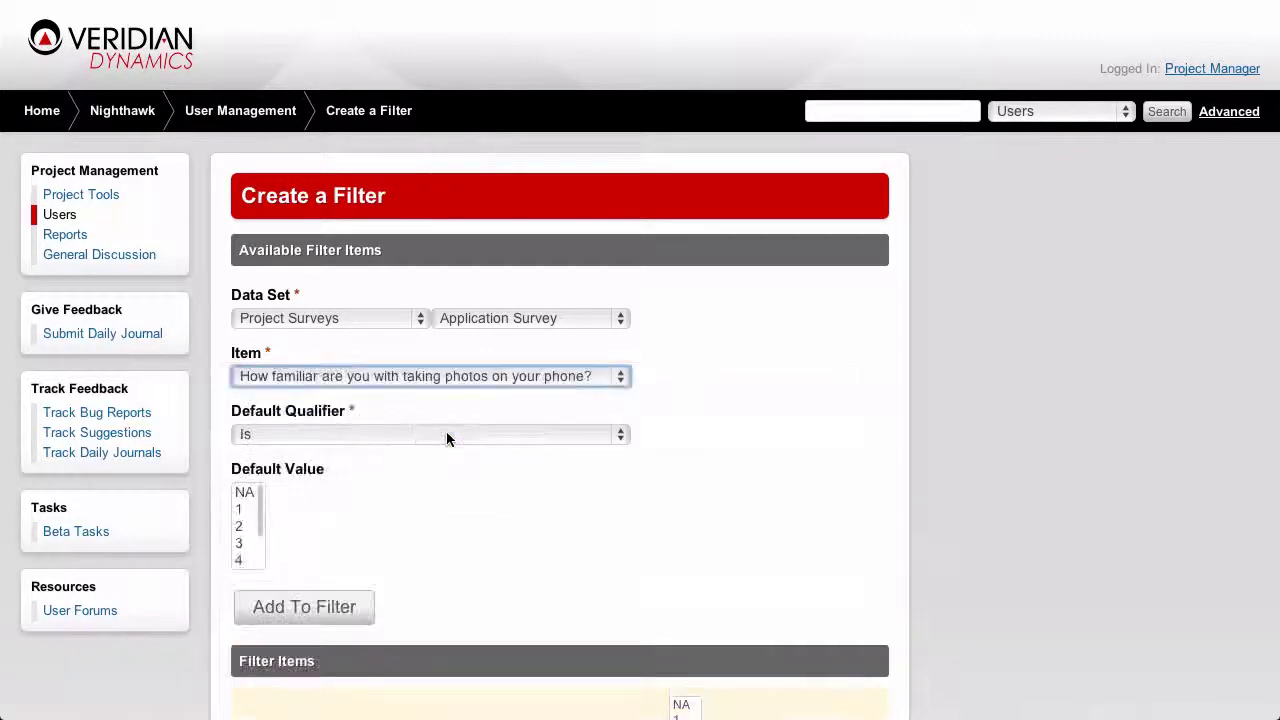
scroll(248, 545, down, 1)
mouse_move(246, 556)
mouse_down()
mouse_move(245, 593)
mouse_move(246, 563)
mouse_up()
click(316, 607)
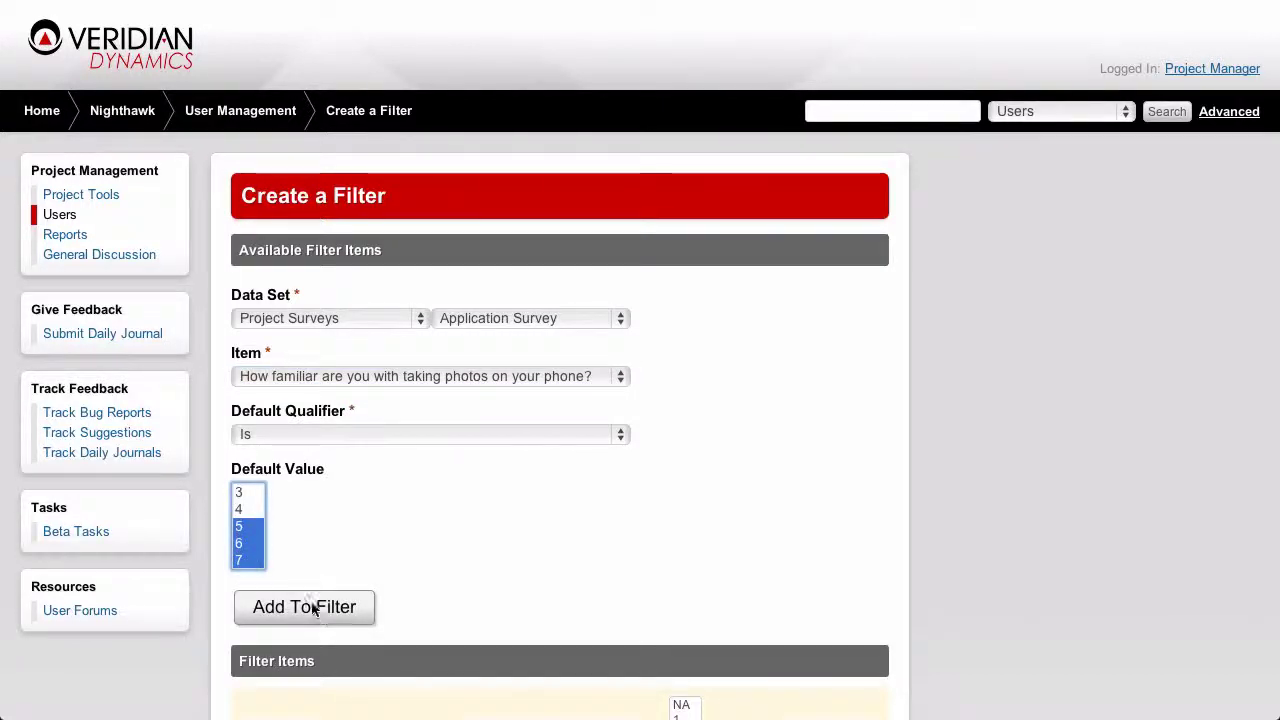
Keep the results on Match All (AND) and create the filter without saving it
scroll(730, 512, down, 3)
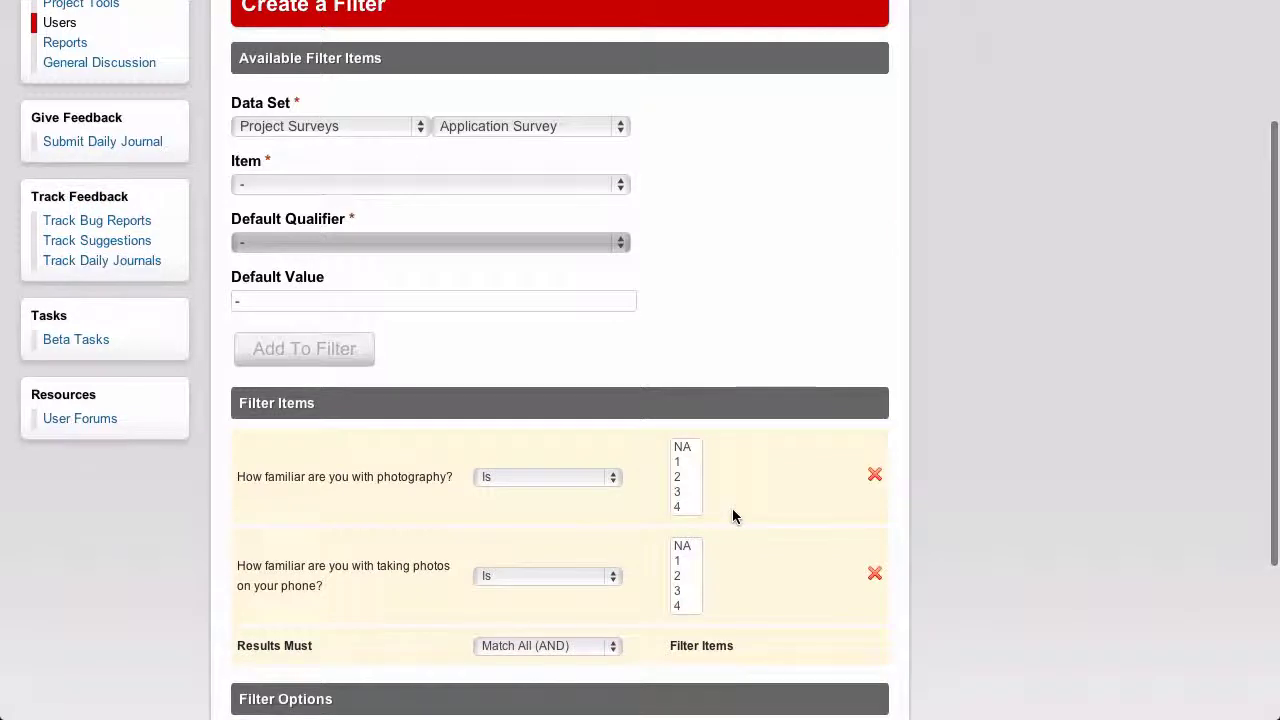
scroll(732, 508, down, 1)
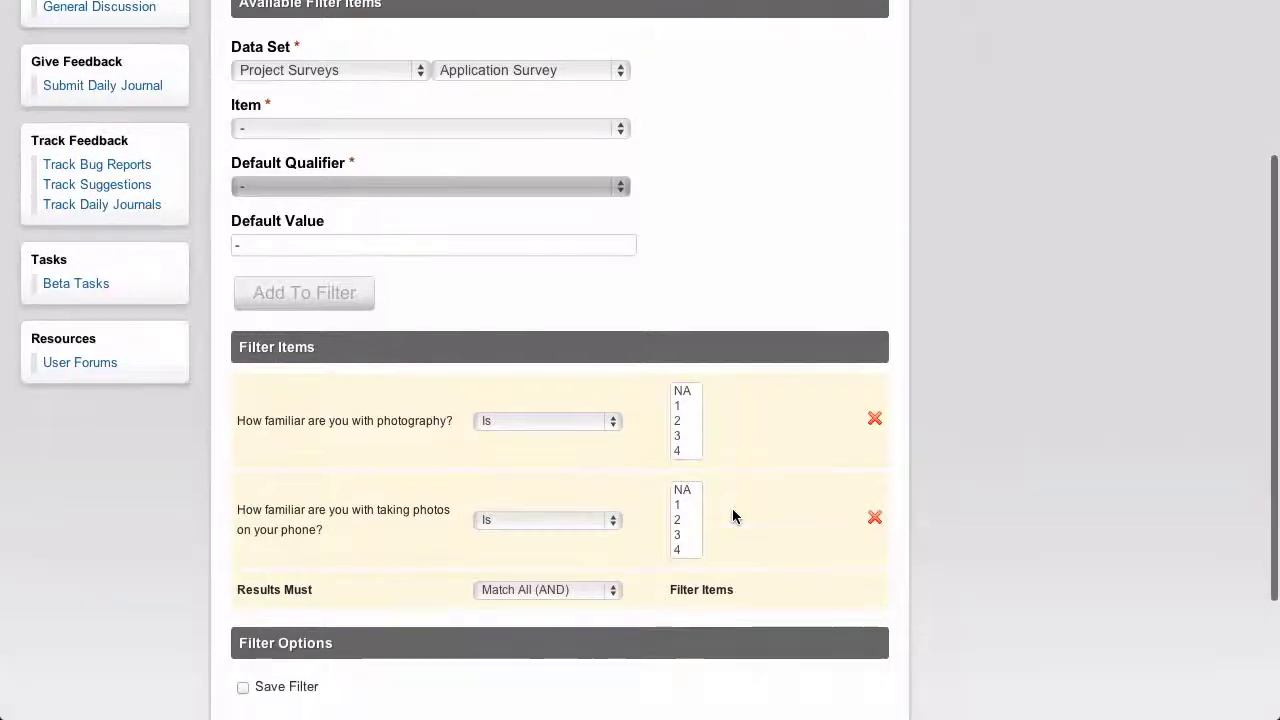
click(573, 594)
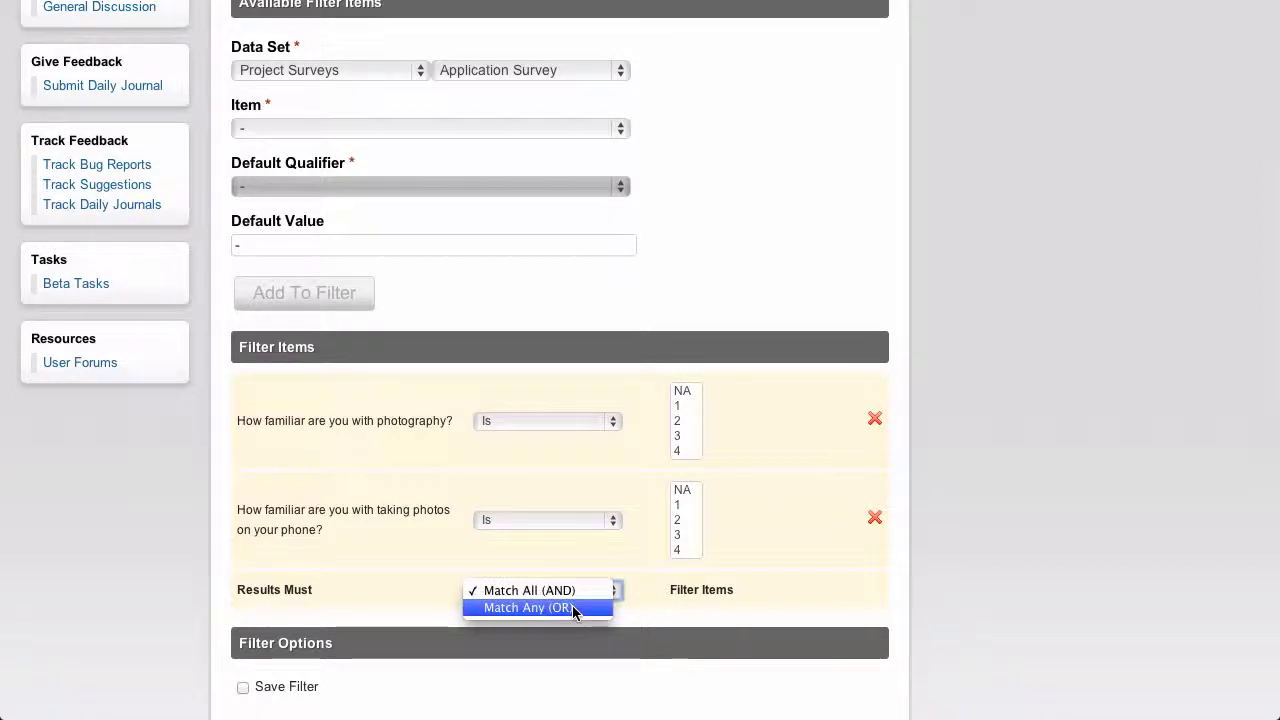
click(654, 611)
scroll(653, 611, down, 3)
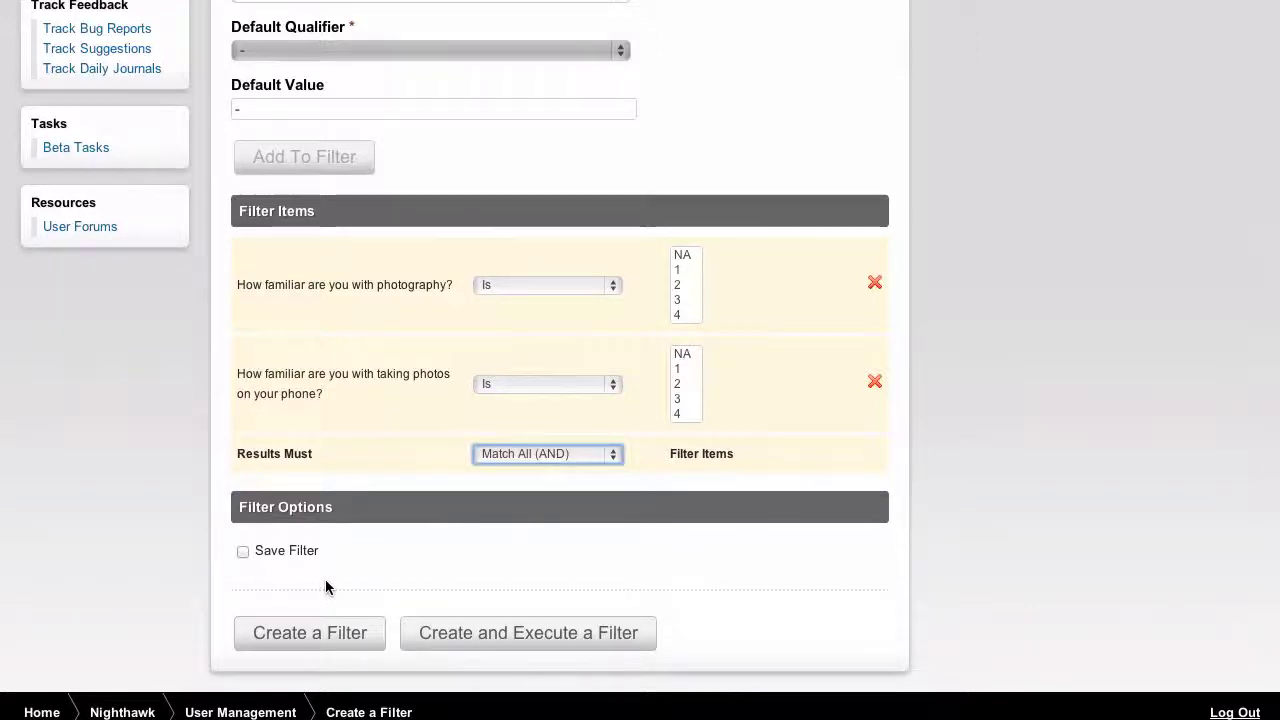
click(310, 633)
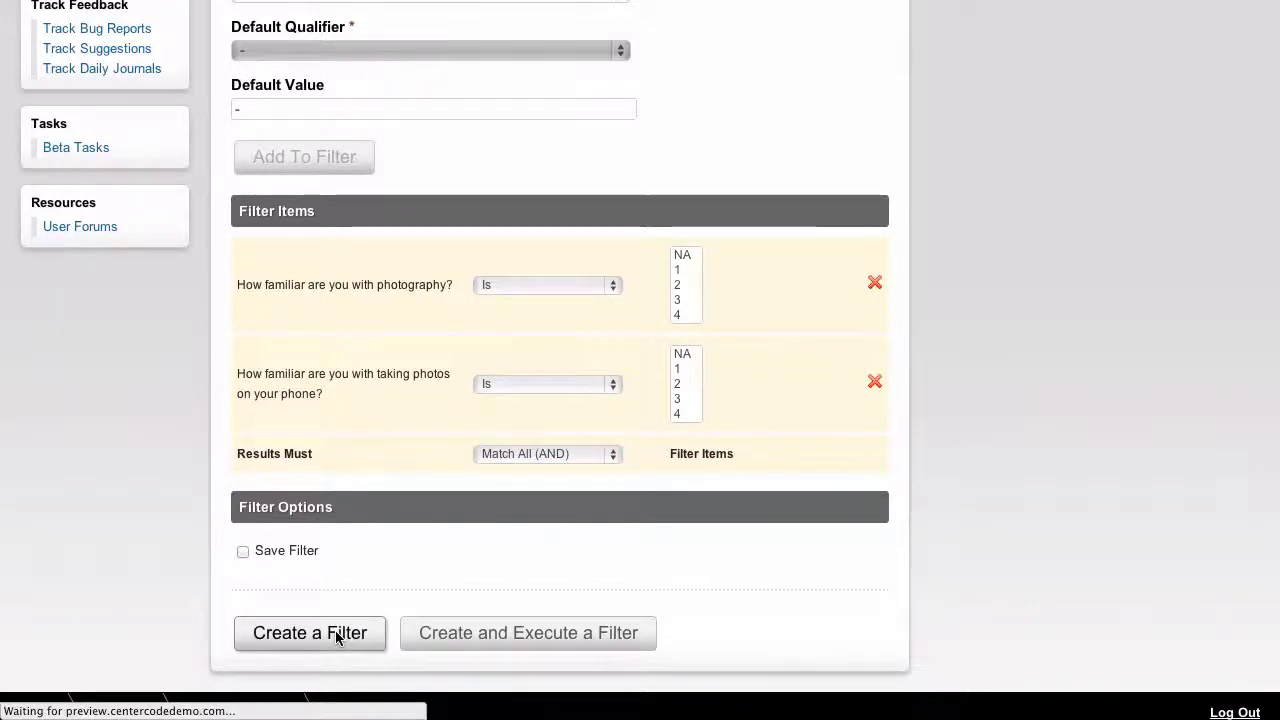
Set the view to <Default View> and run the Show User List action with the new filter
scroll(724, 621, down, 3)
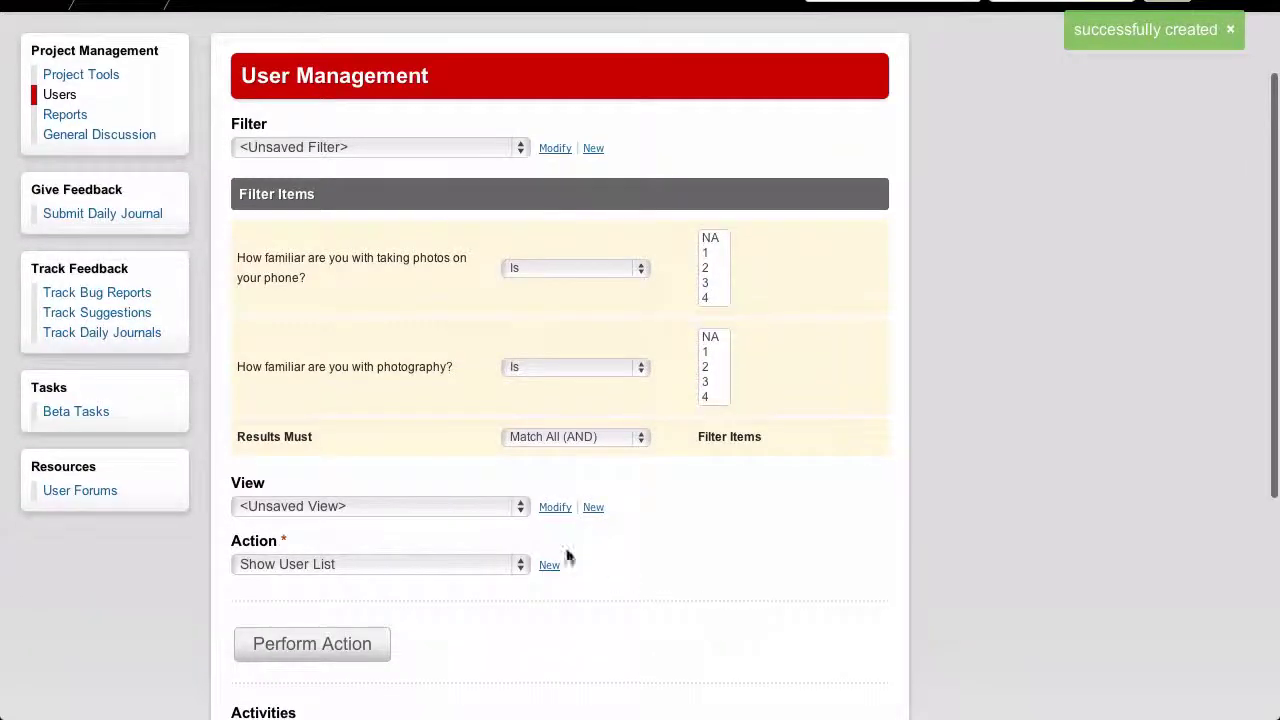
click(520, 506)
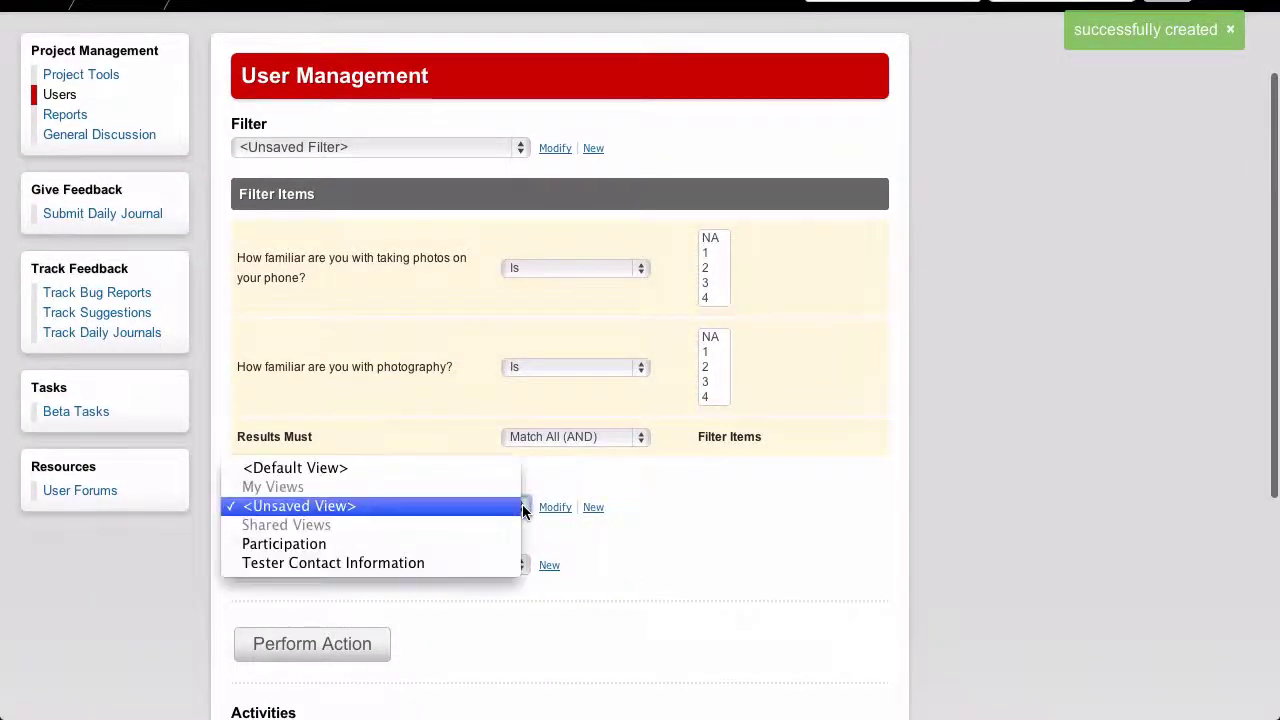
click(484, 470)
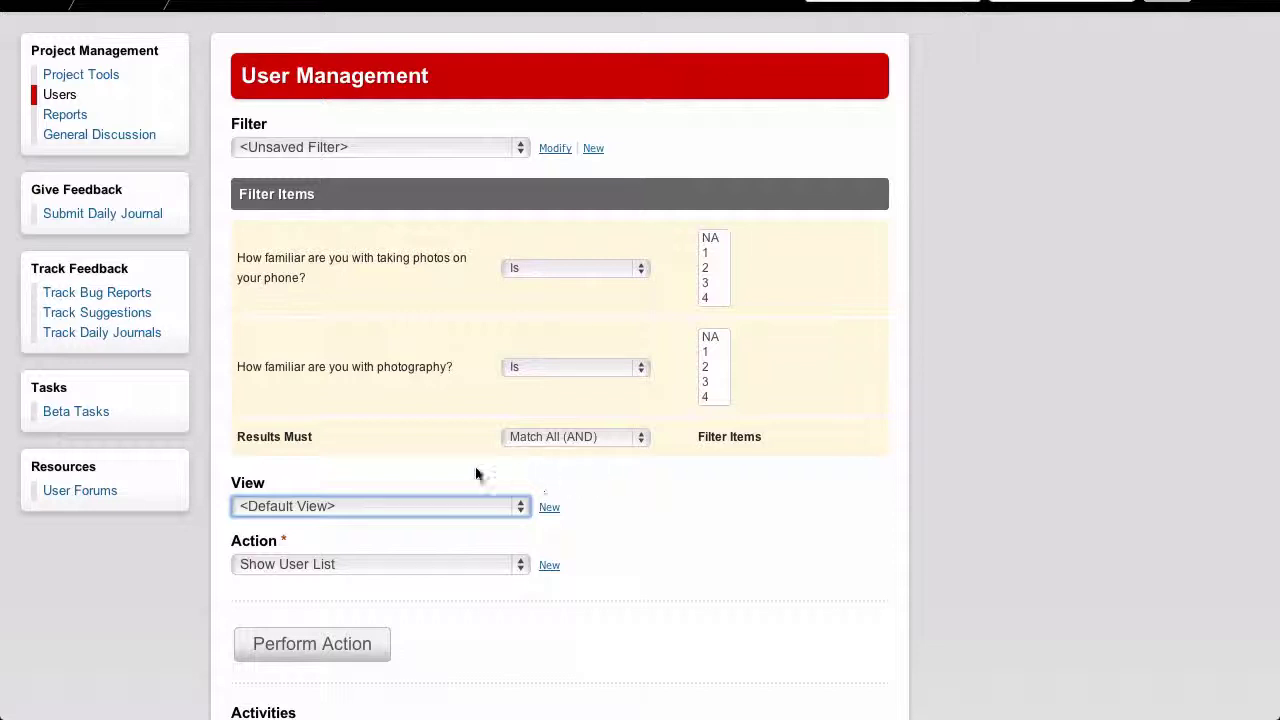
click(581, 488)
scroll(585, 490, down, 1)
scroll(585, 492, down, 3)
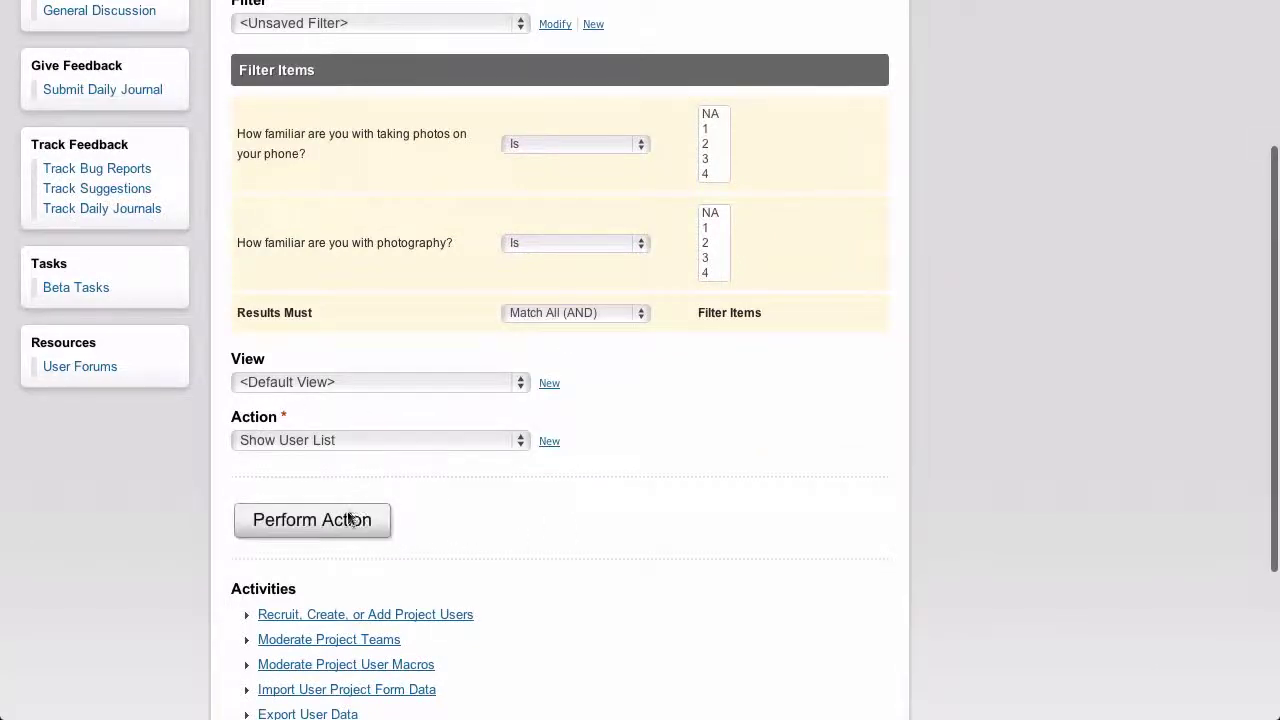
click(348, 520)
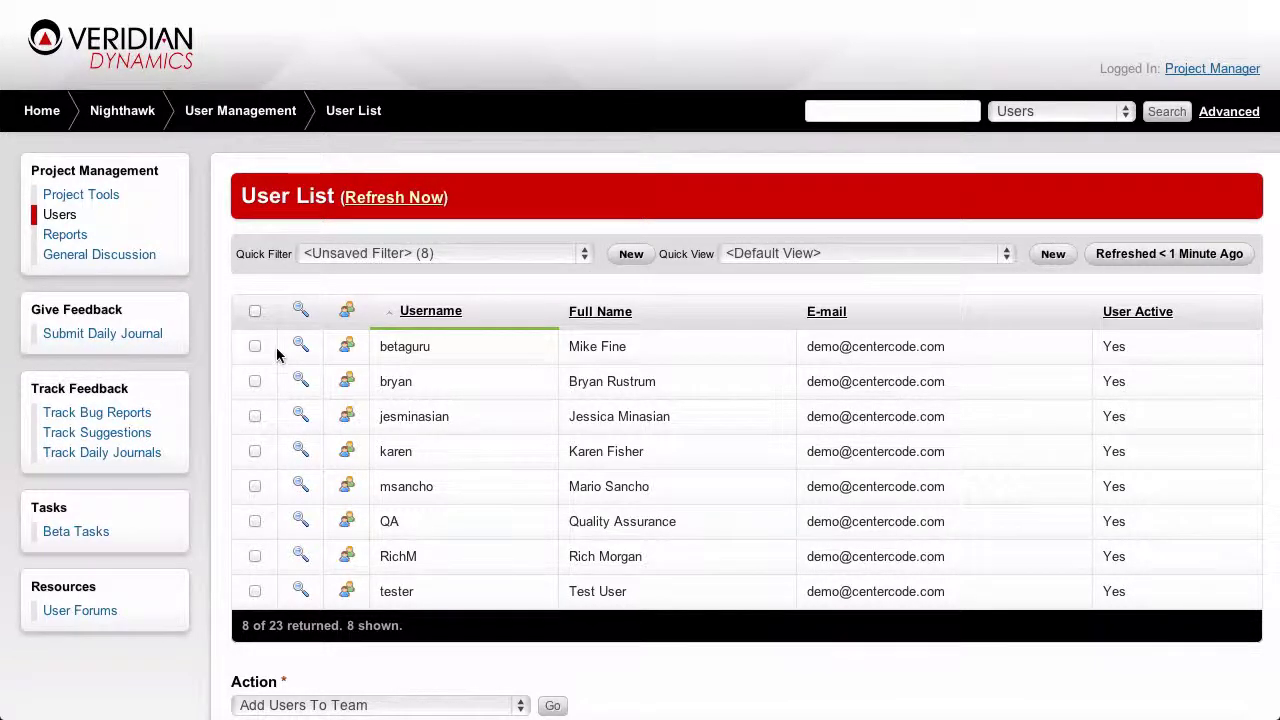
Select every user in the list except the QA account
click(255, 311)
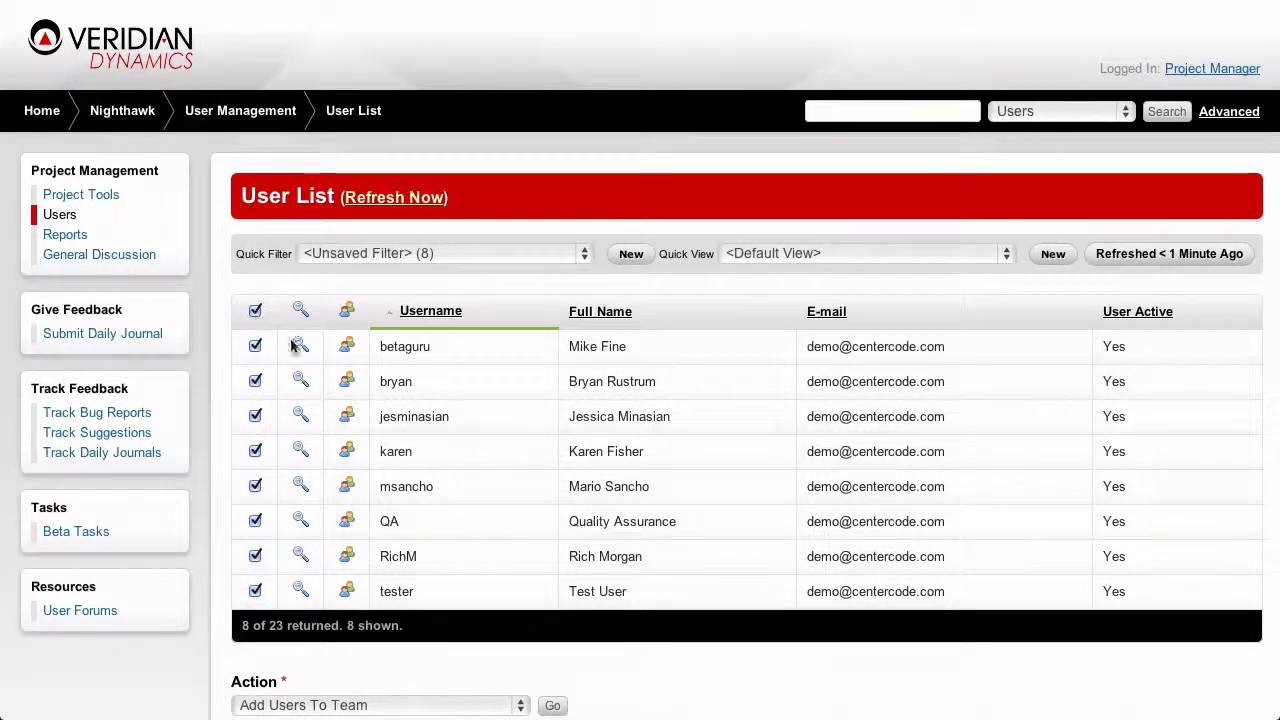
click(255, 521)
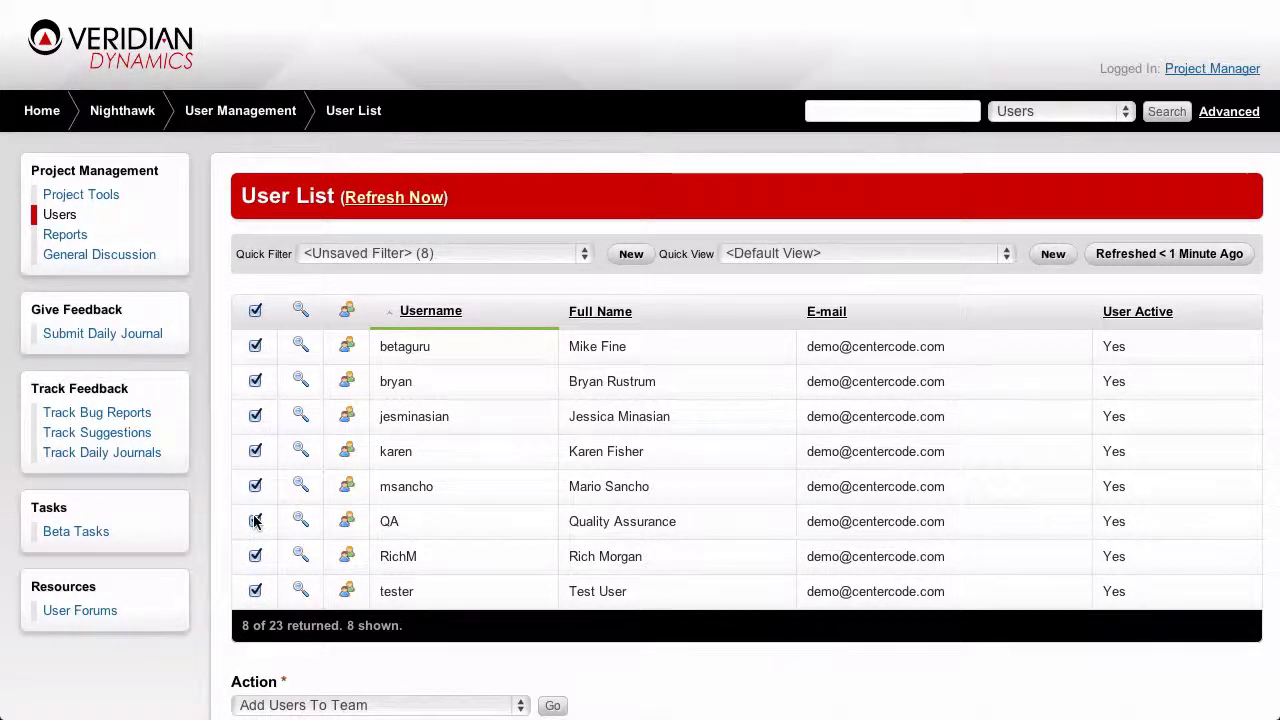
click(255, 521)
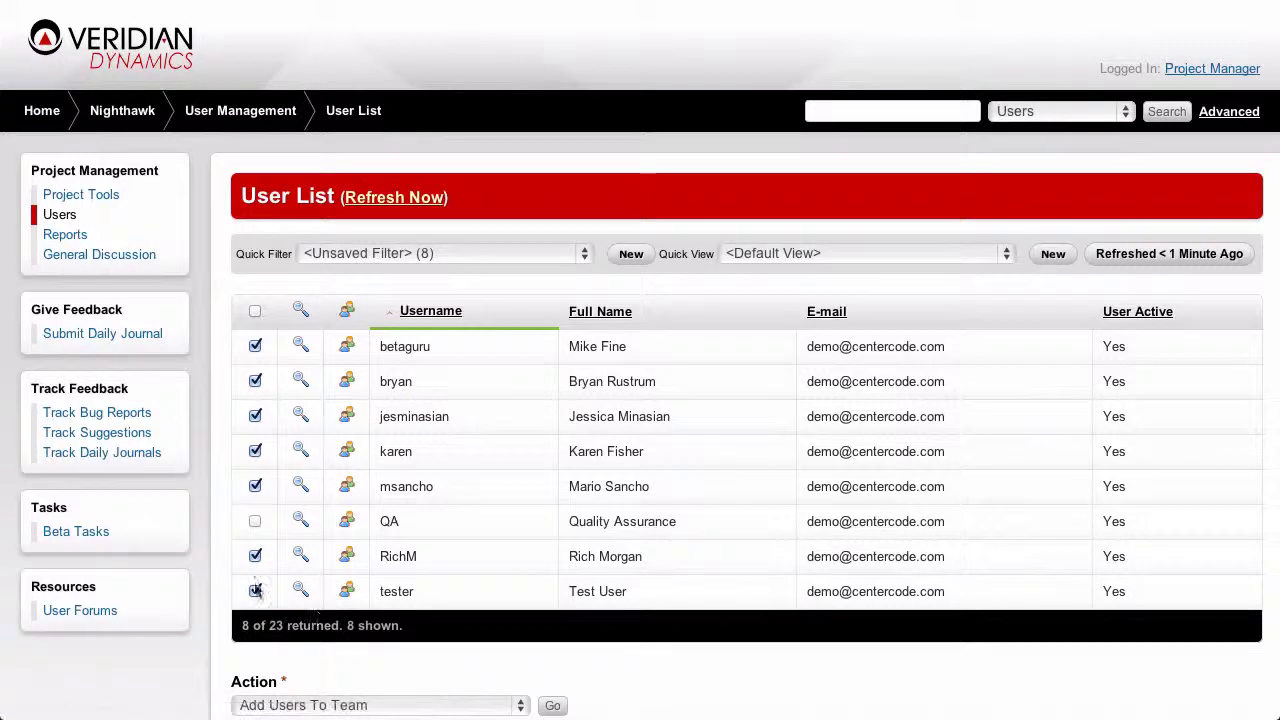
Run the Promote to Testers macro on the selected users
scroll(500, 628, down, 2)
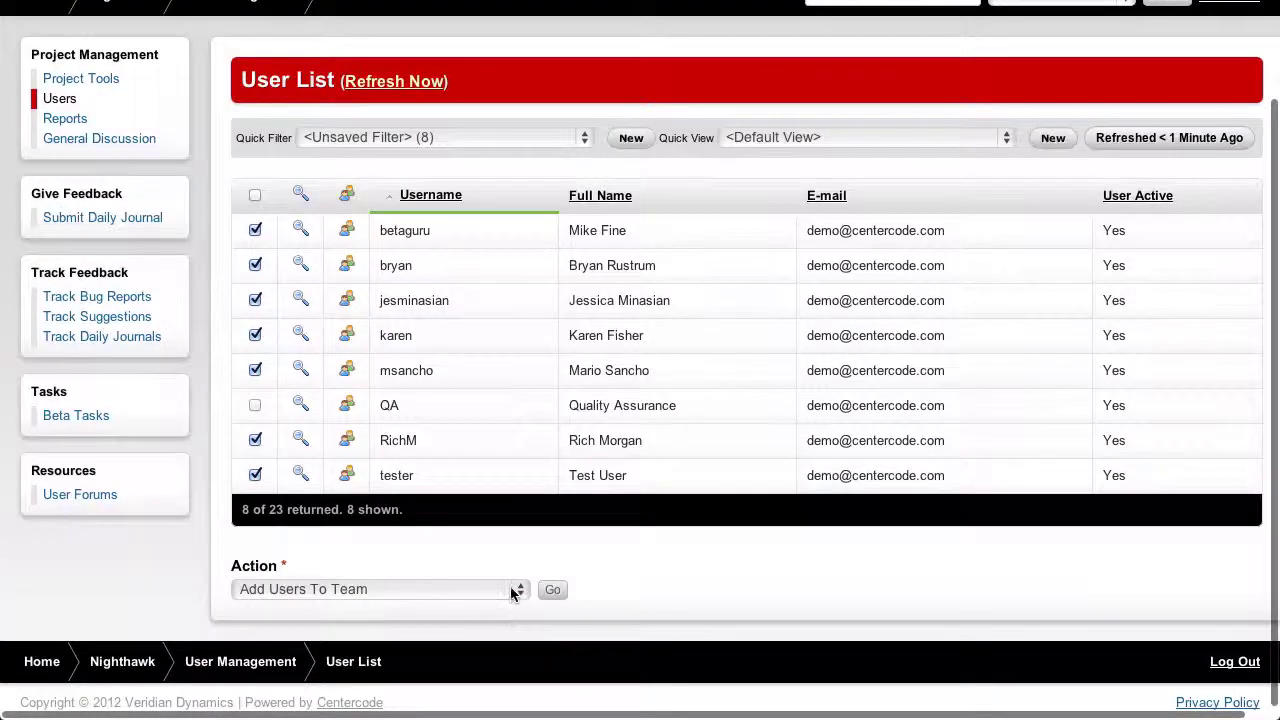
click(510, 592)
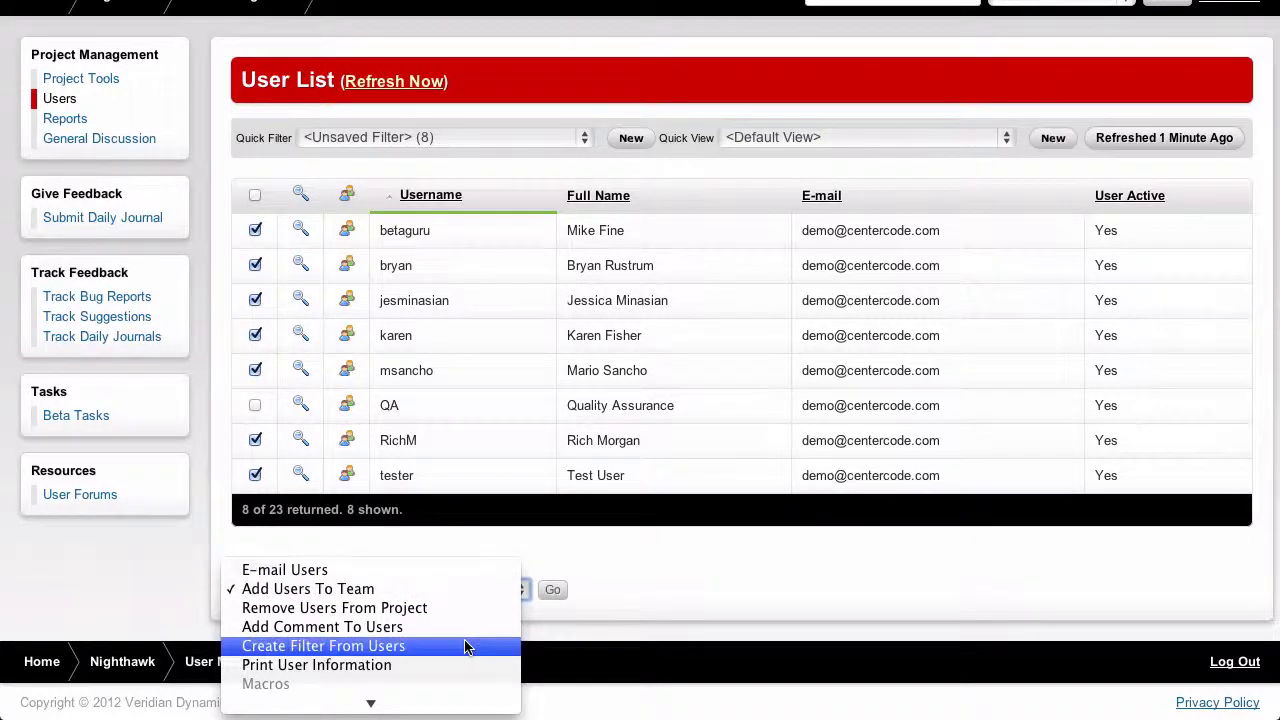
scroll(468, 640, down, 4)
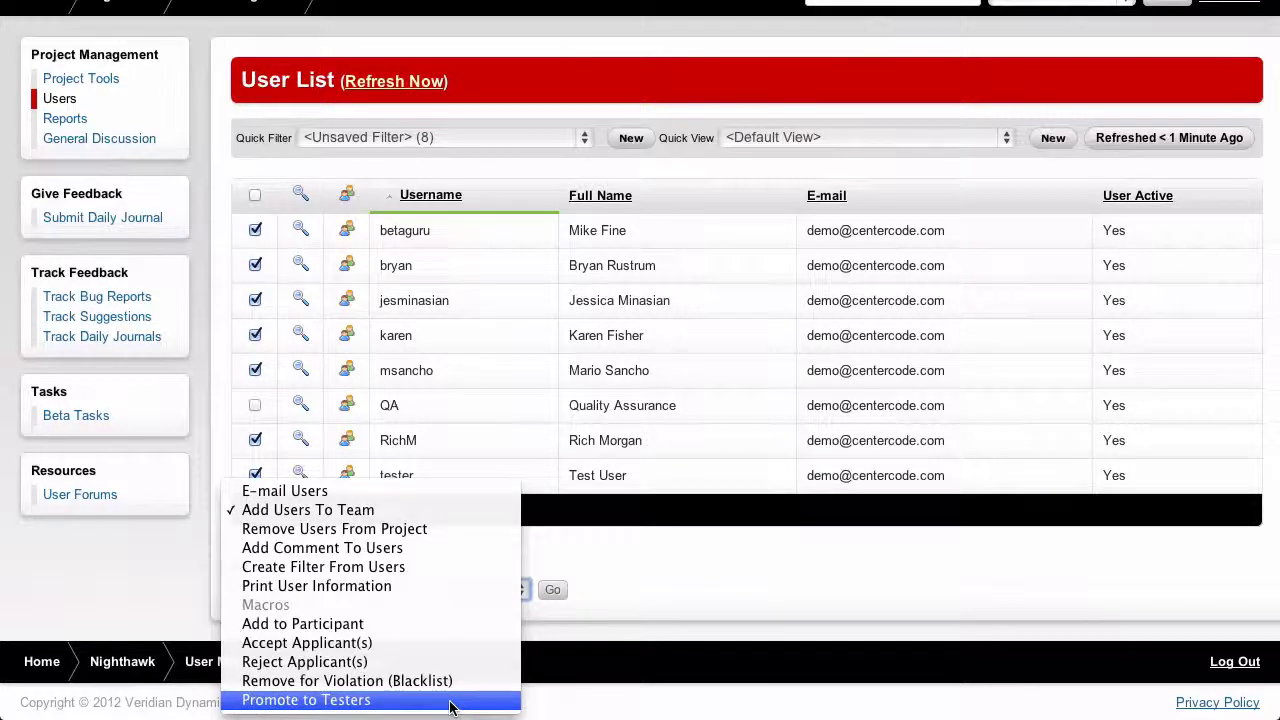
click(449, 700)
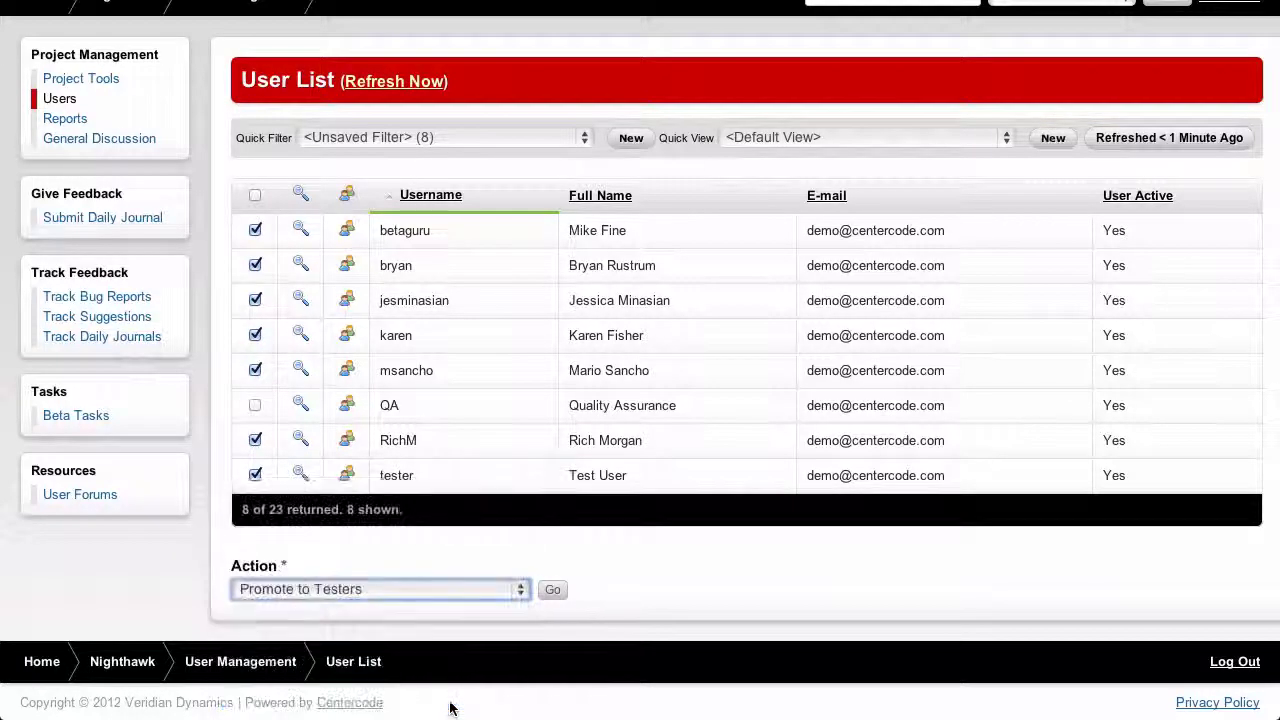
click(553, 590)
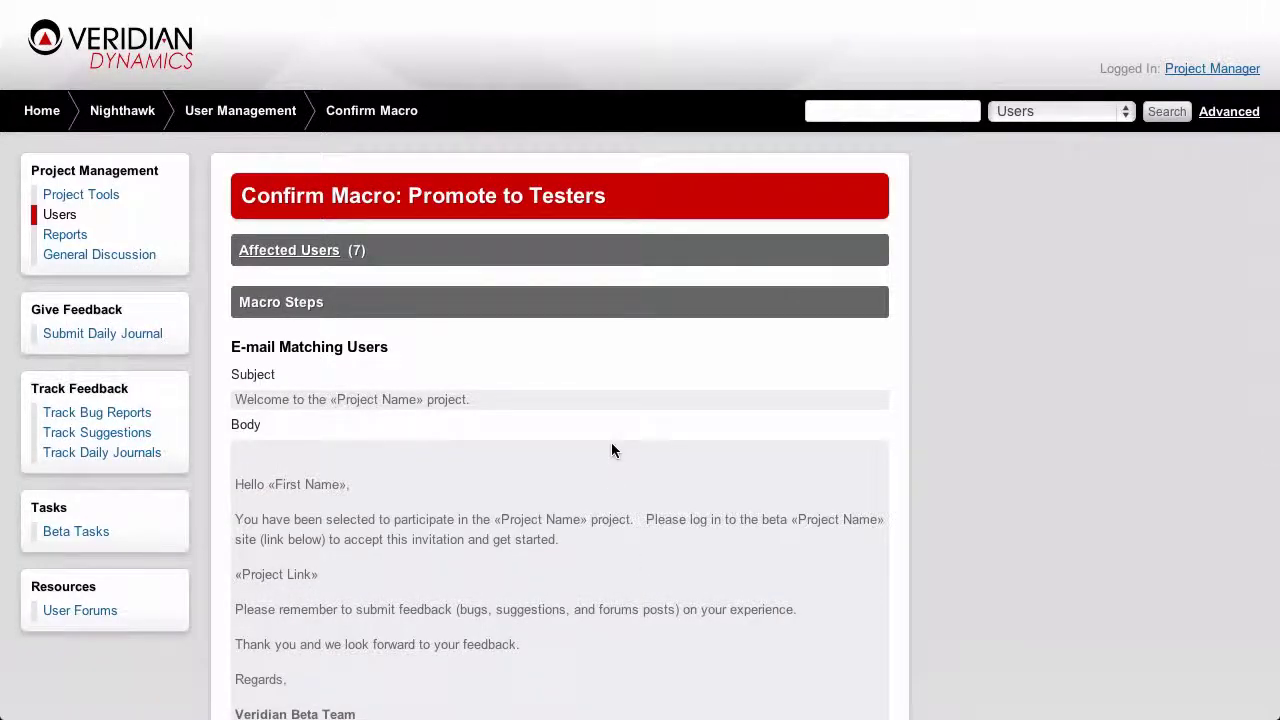
Review the affected users and macro steps, and confirm the Promote to Testers macro
click(285, 258)
drag(534, 294, 536, 338)
click(543, 343)
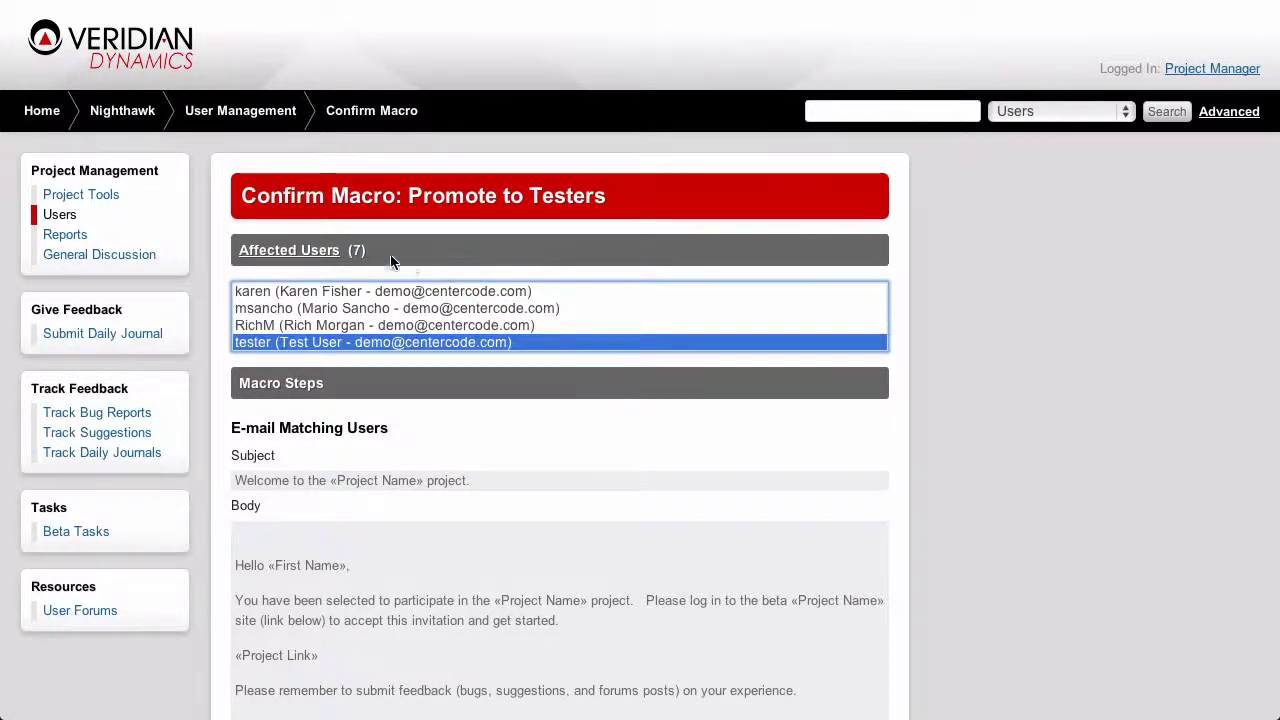
click(452, 278)
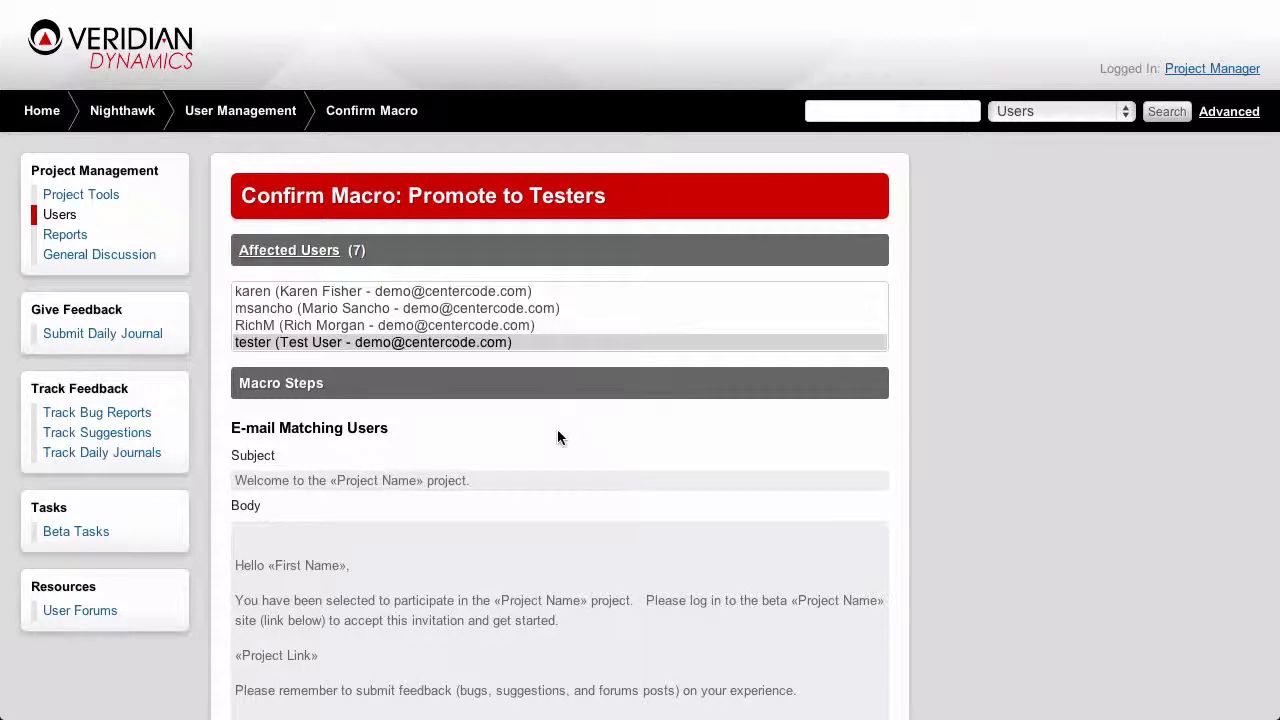
scroll(557, 429, down, 2)
scroll(557, 433, down, 2)
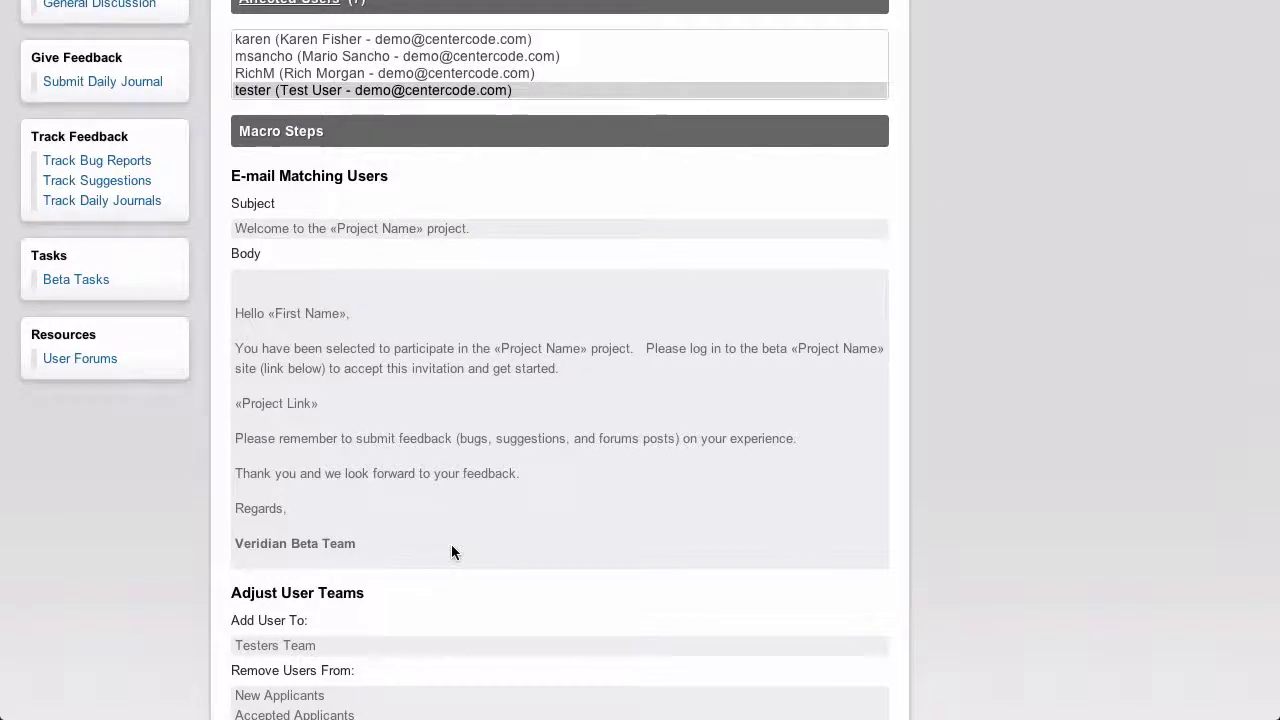
scroll(451, 544, down, 3)
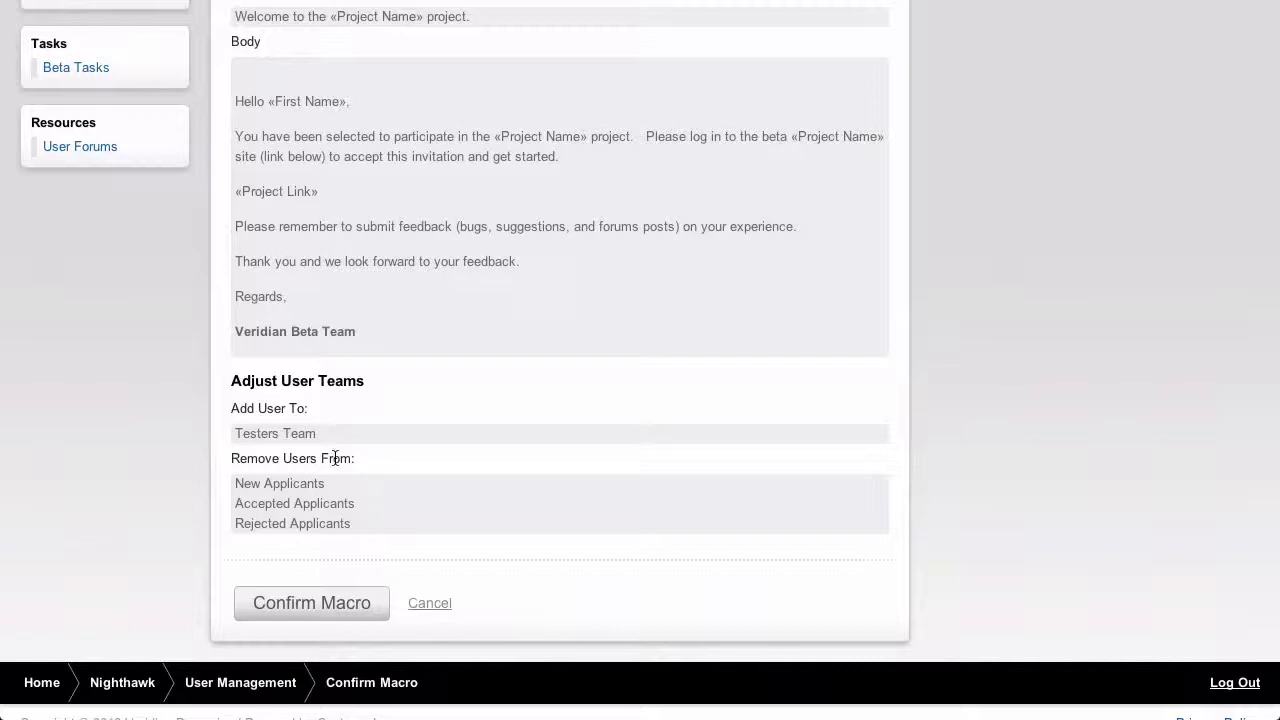
click(365, 596)
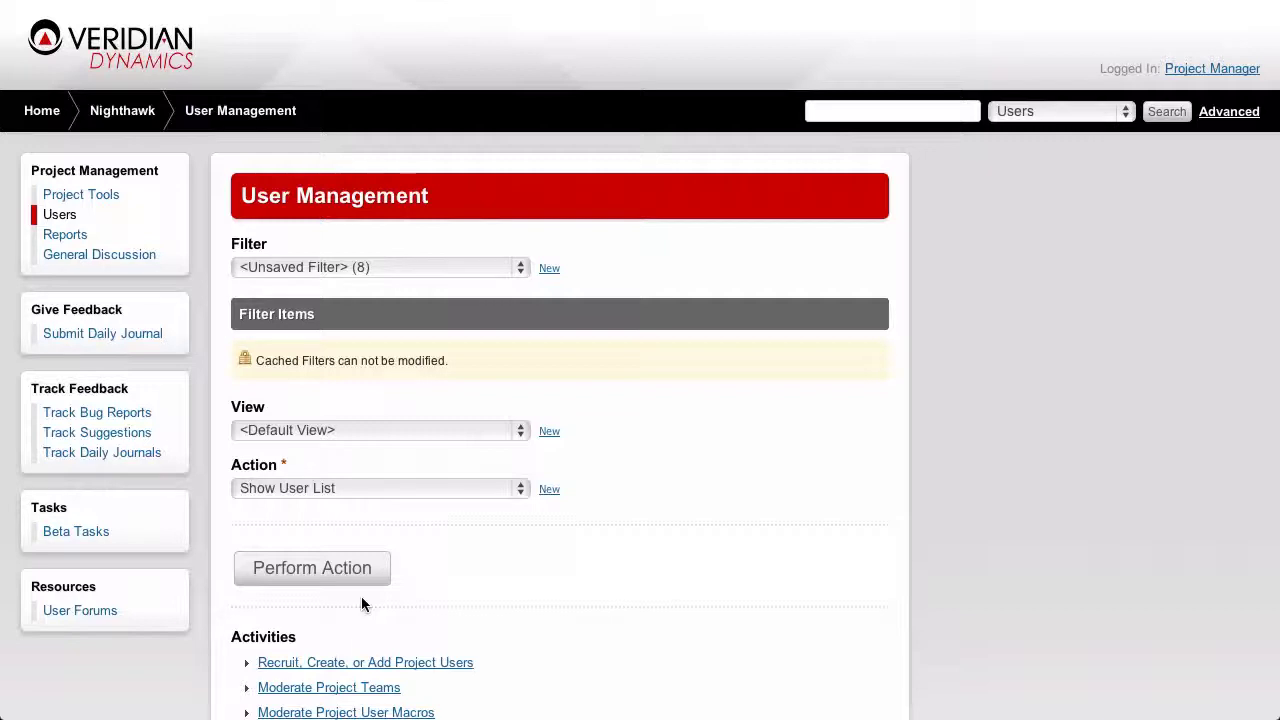
scroll(530, 550, down, 2)
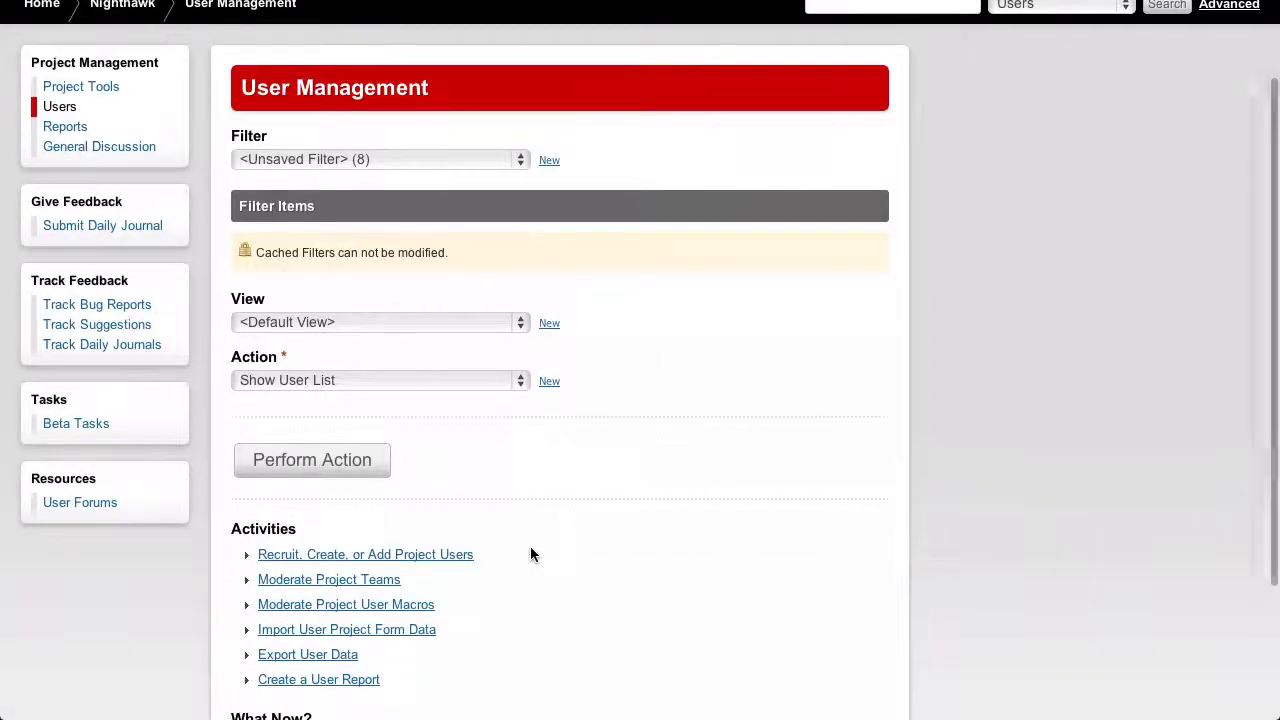
scroll(531, 549, down, 1)
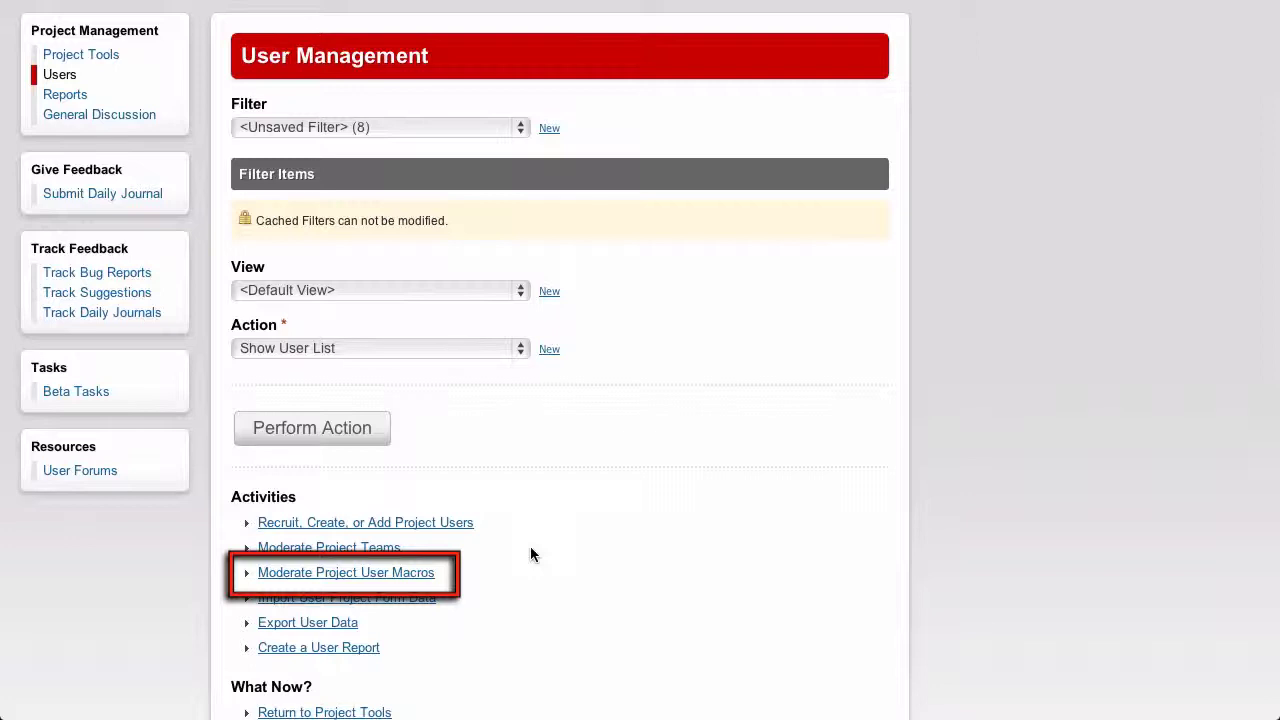
Open the project user macros and review the Promote to Testers macro's options, then return to the macro list
click(420, 578)
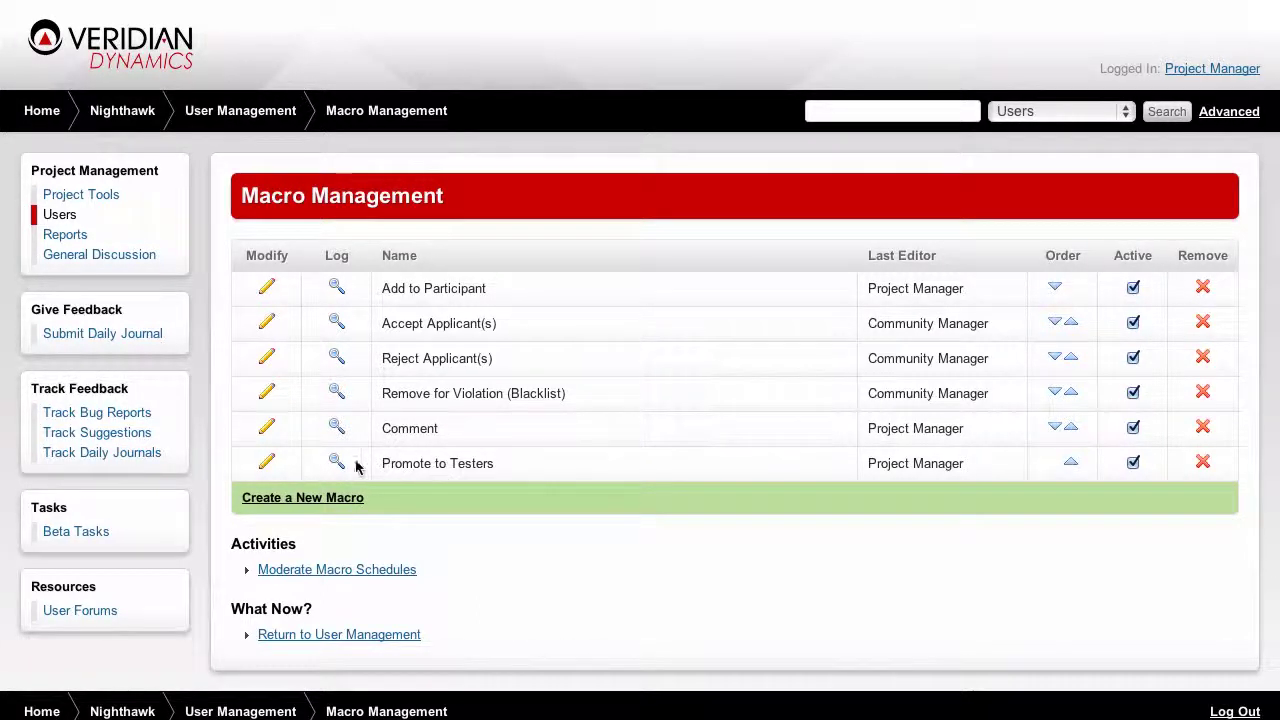
click(267, 458)
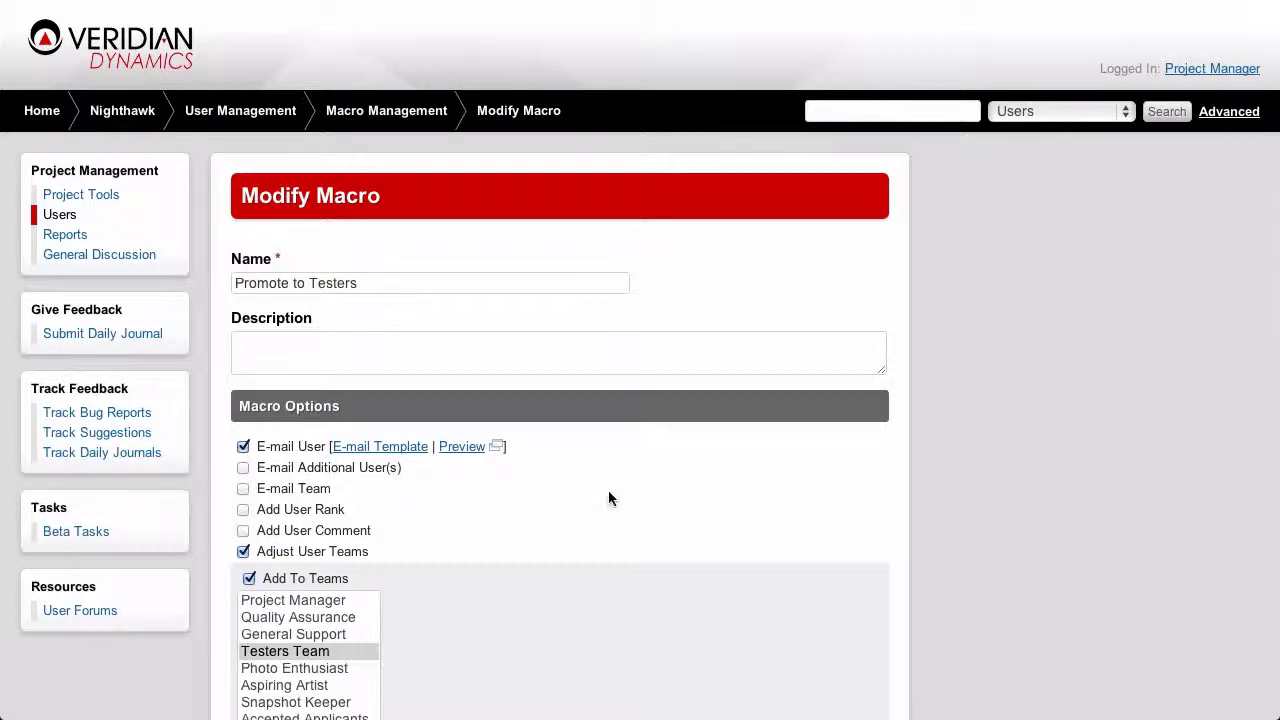
scroll(636, 494, down, 3)
scroll(637, 490, down, 4)
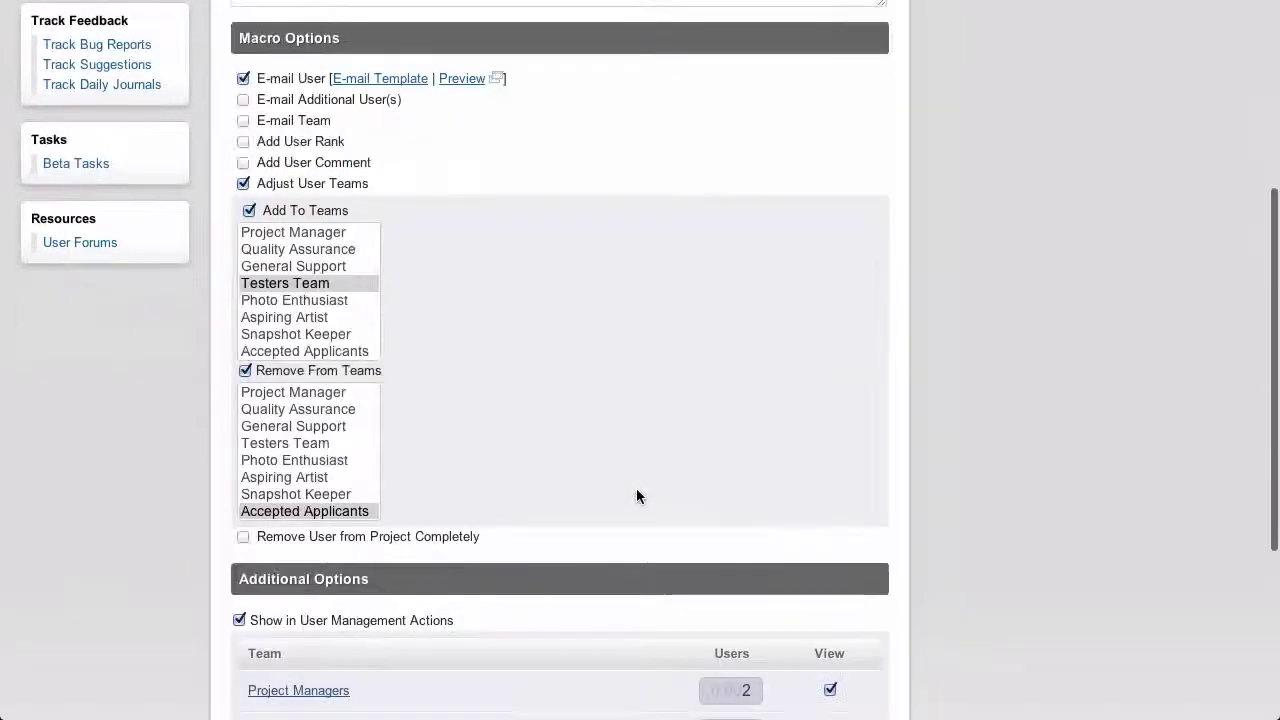
click(305, 663)
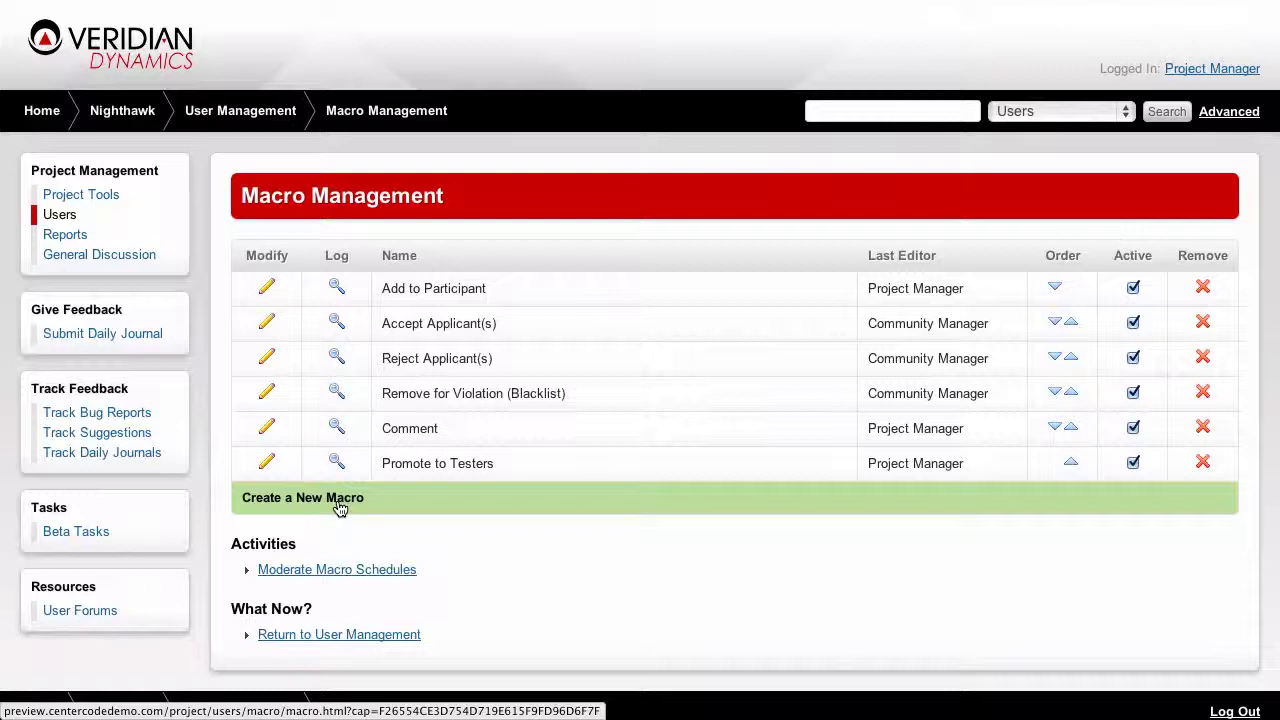
Review the options offered for creating a new macro and leave the form without saving
click(338, 506)
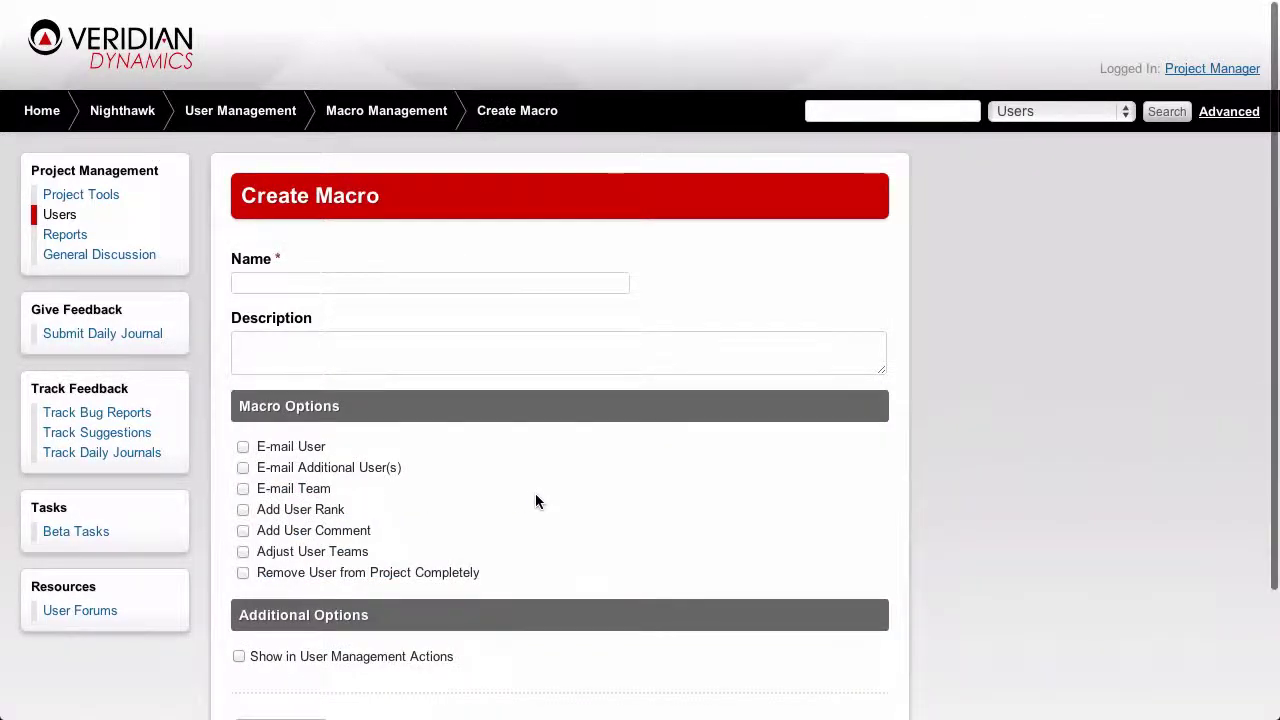
scroll(535, 500, down, 2)
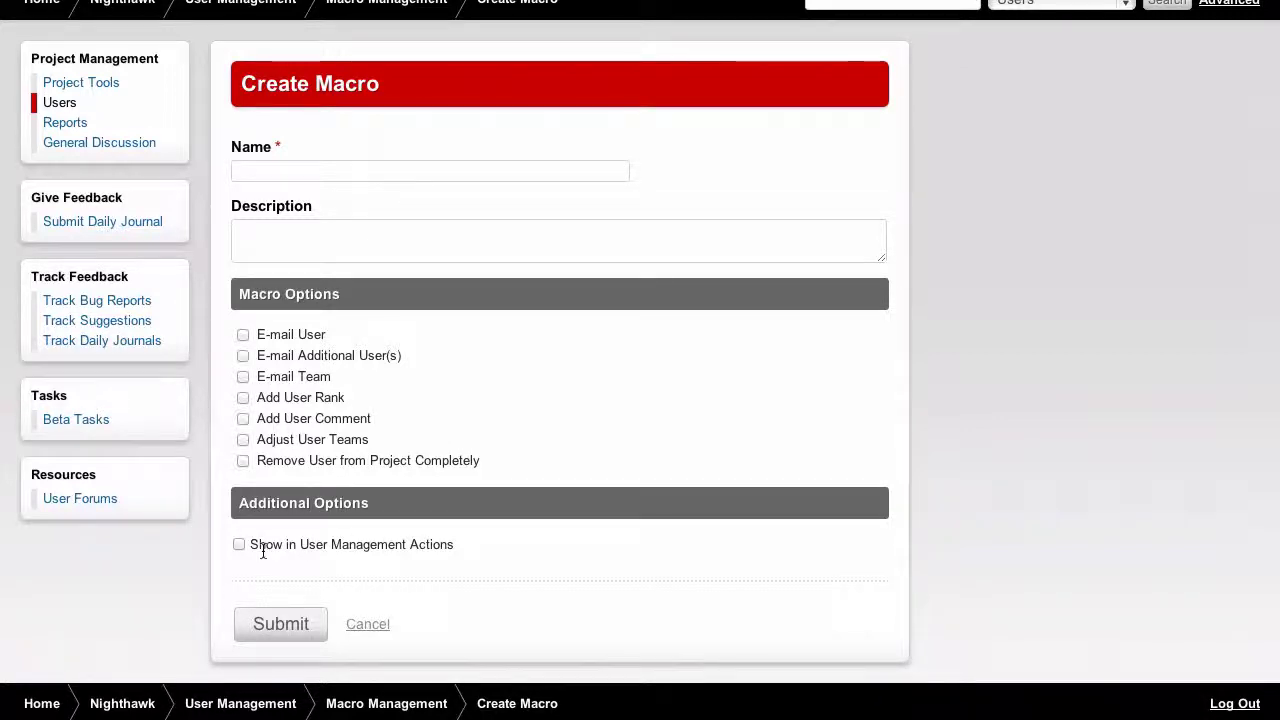
click(362, 625)
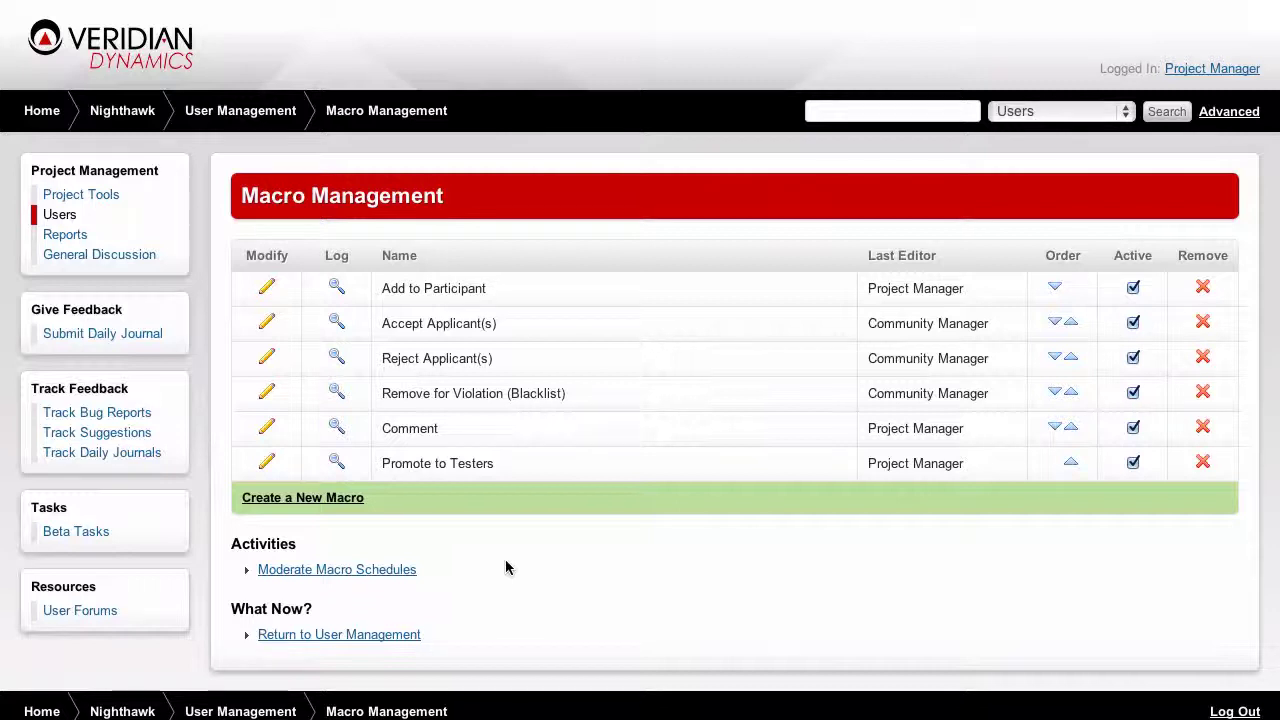
Start a new macro schedule named "Nag Macro" with the description "5 days till nag email"
click(389, 572)
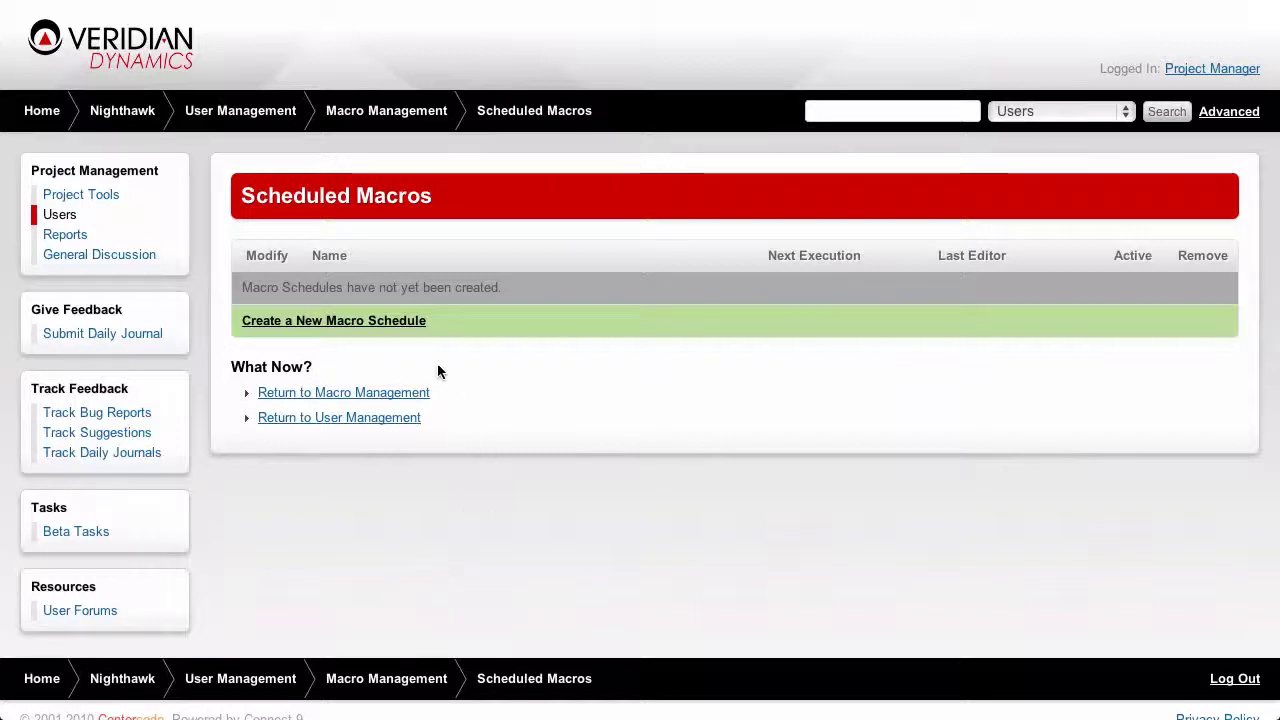
click(395, 325)
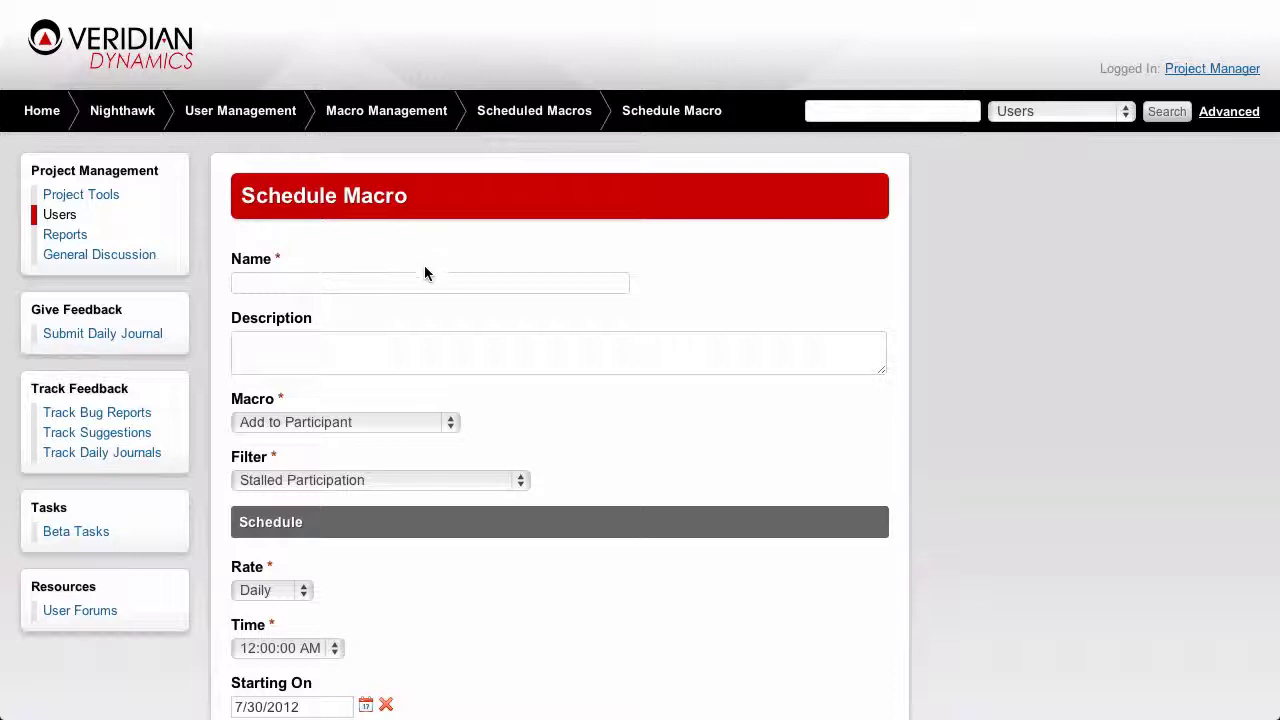
click(428, 277)
text(Nag Macro)
key(Tab)
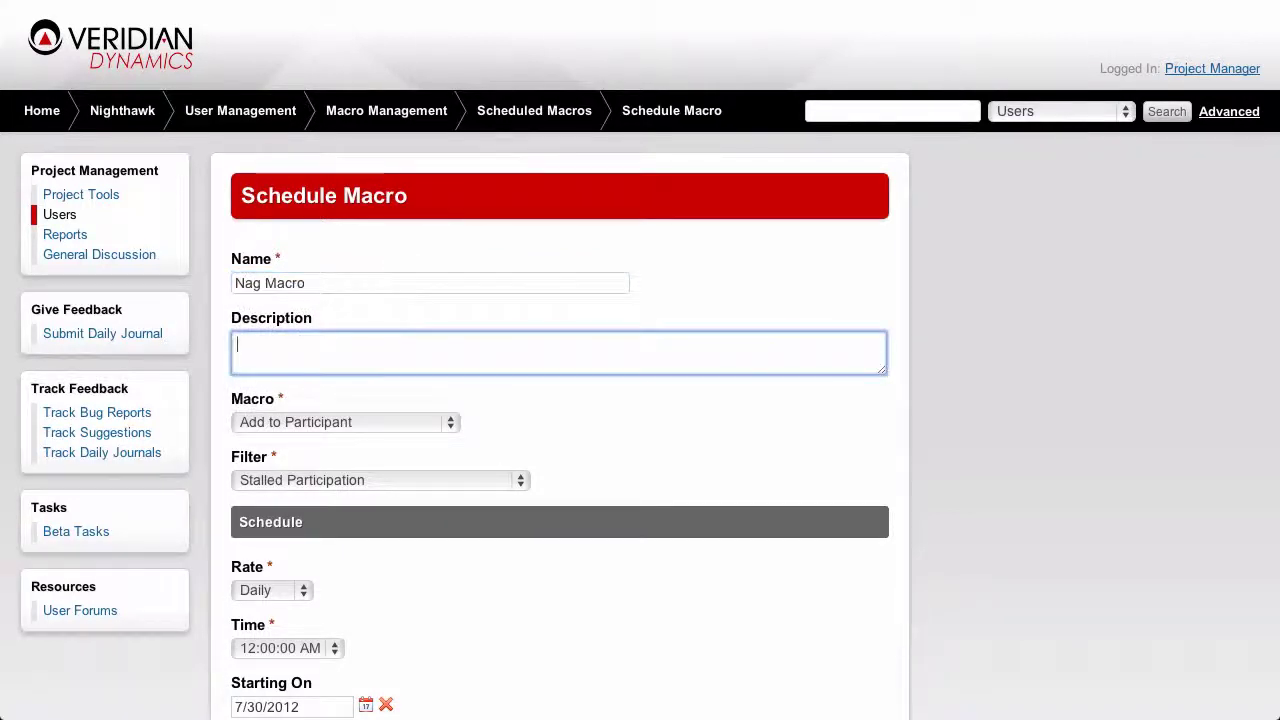
text(5 days till nag email)
click(523, 410)
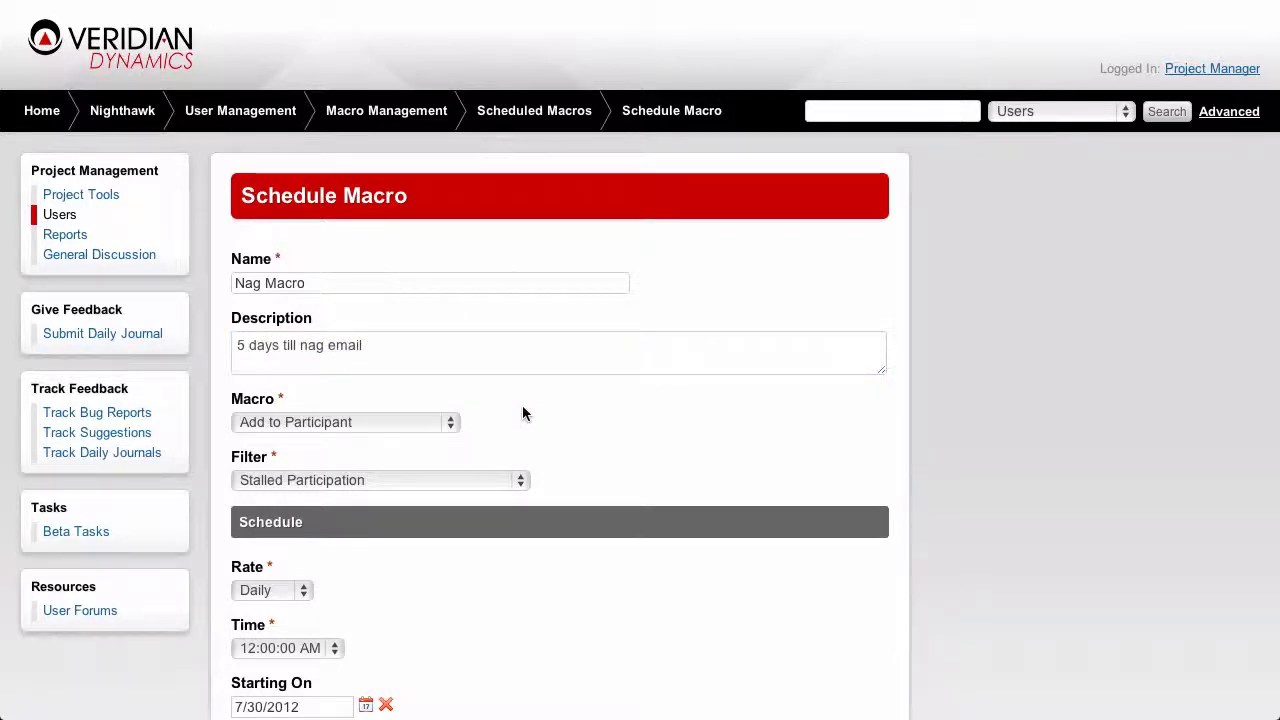
Set the scheduled macro to Nag Email and its user filter to Stalled Participation
click(452, 422)
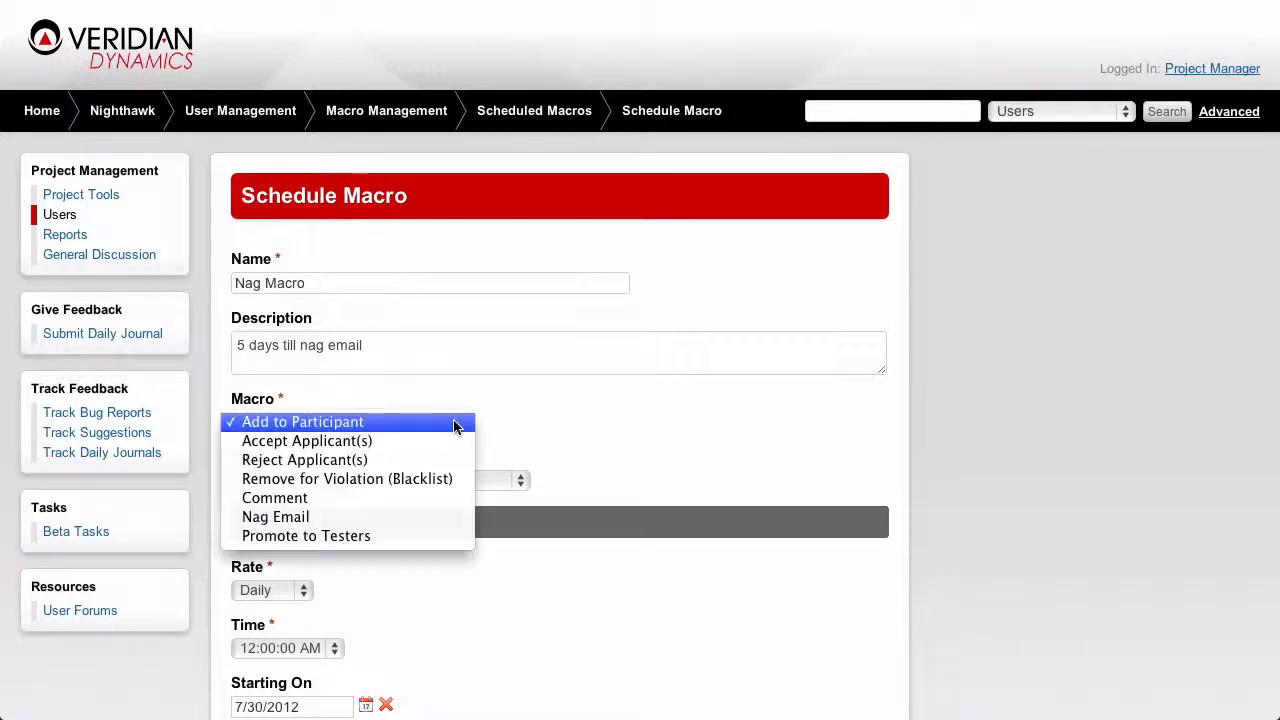
click(425, 517)
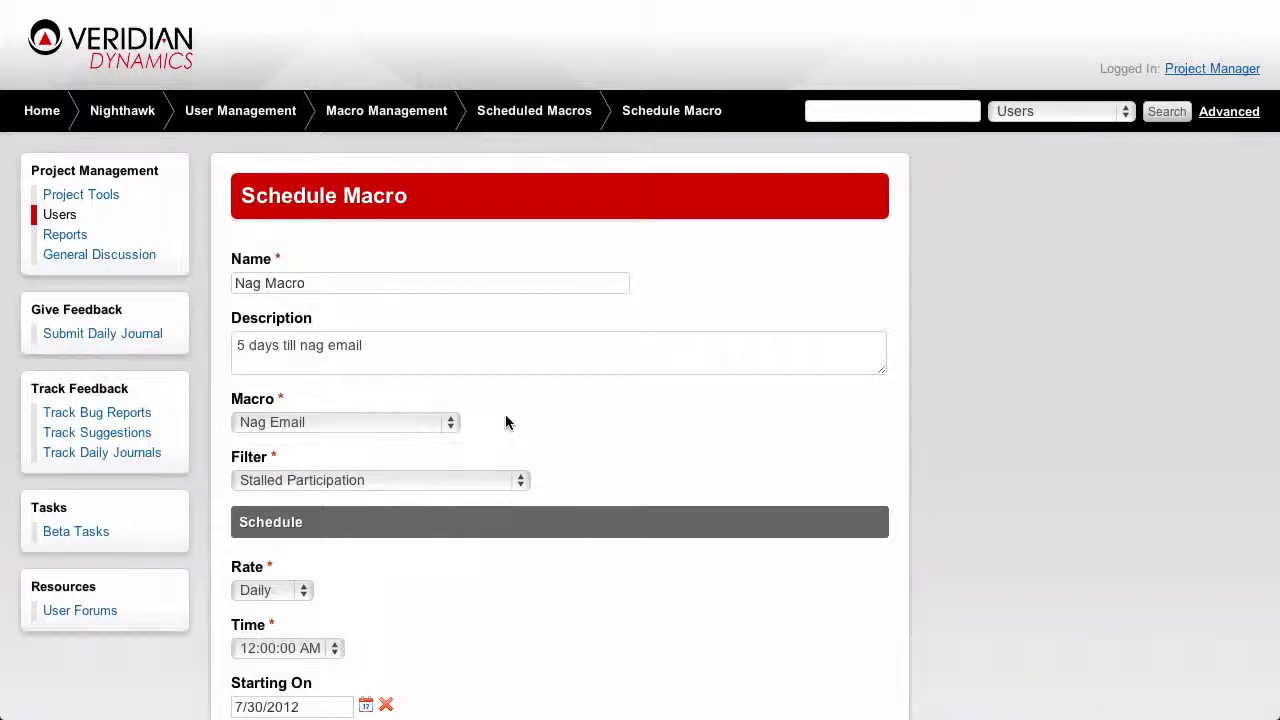
click(516, 481)
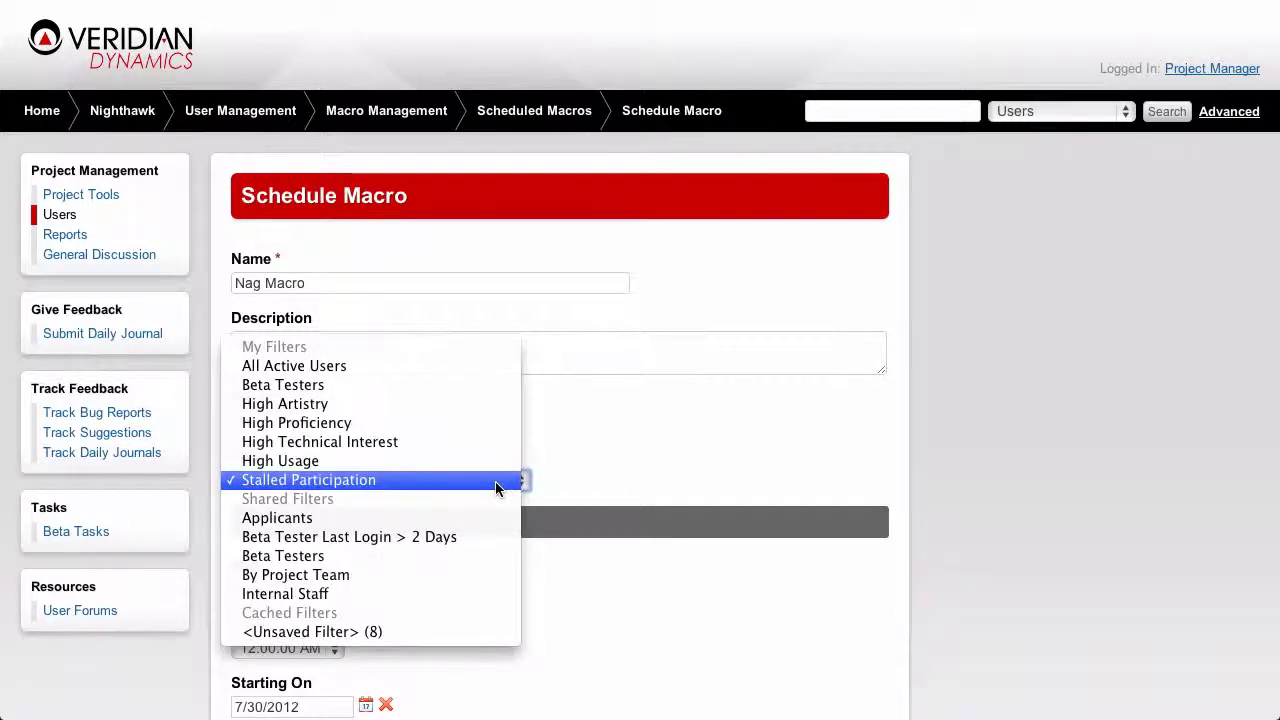
click(495, 481)
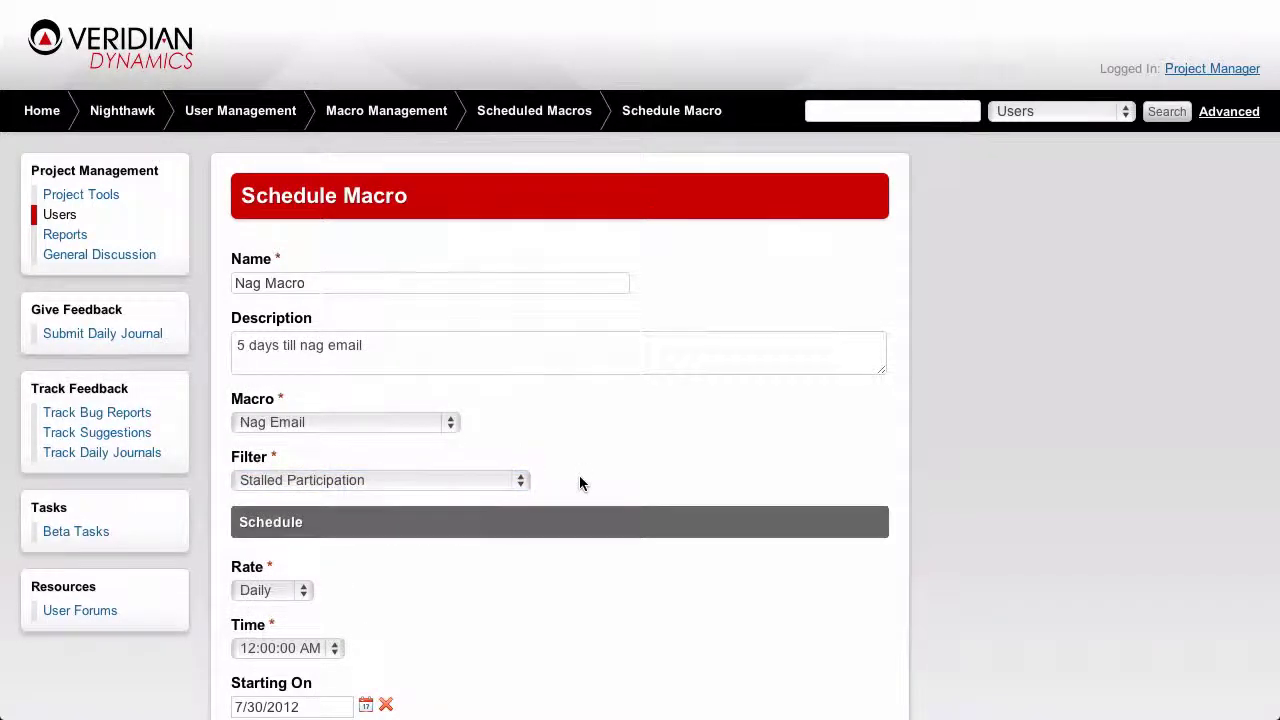
Set the schedule's rate to Daily and its time to 10:00:00 AM, and submit the macro schedule
scroll(579, 475, down, 5)
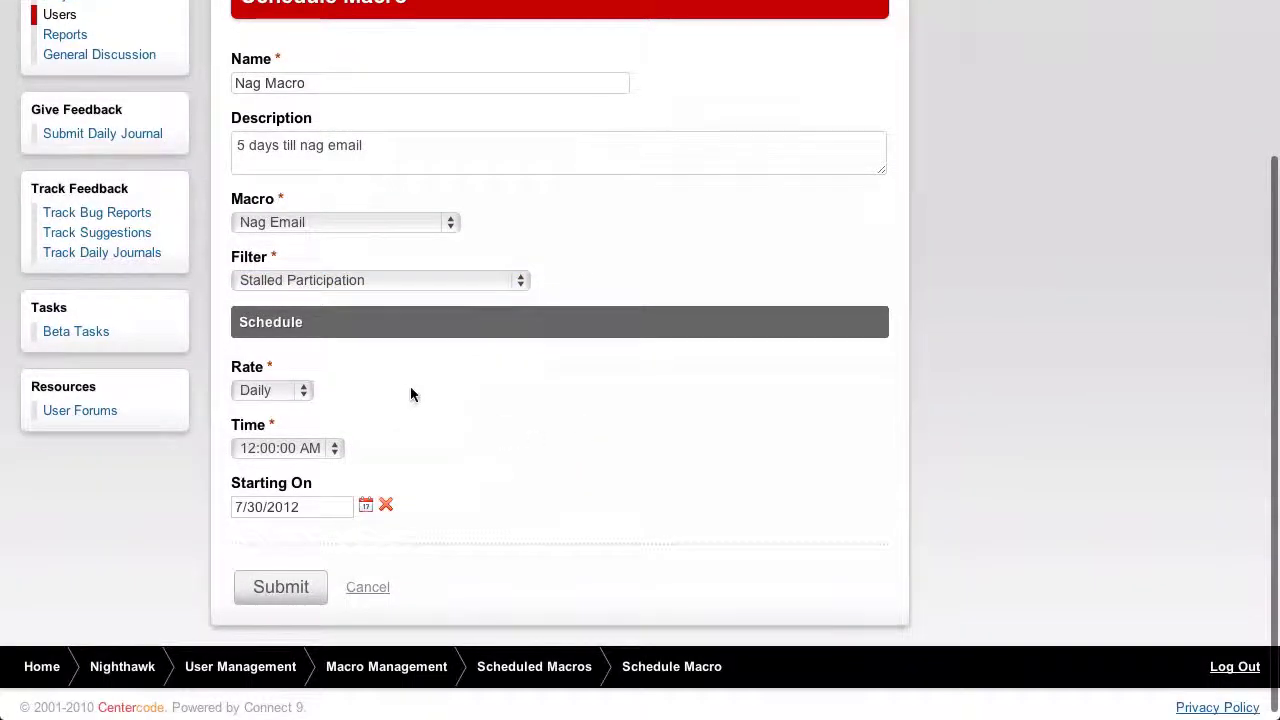
click(304, 391)
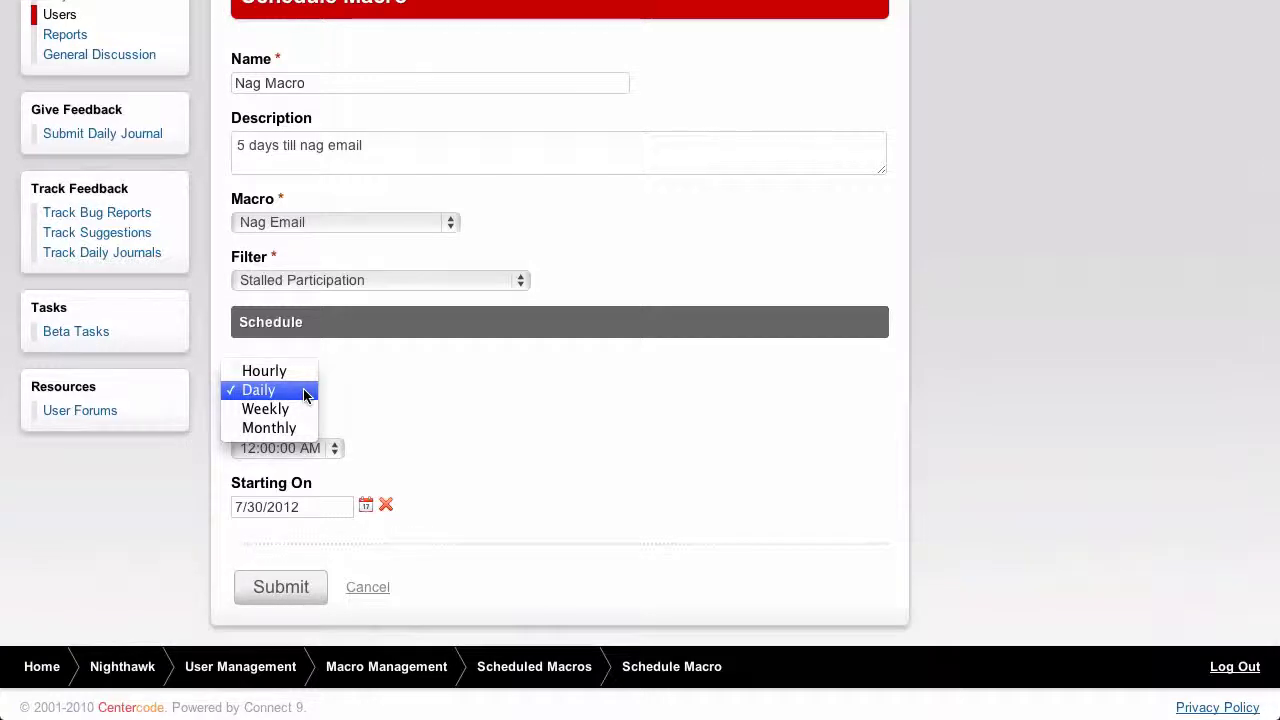
click(305, 392)
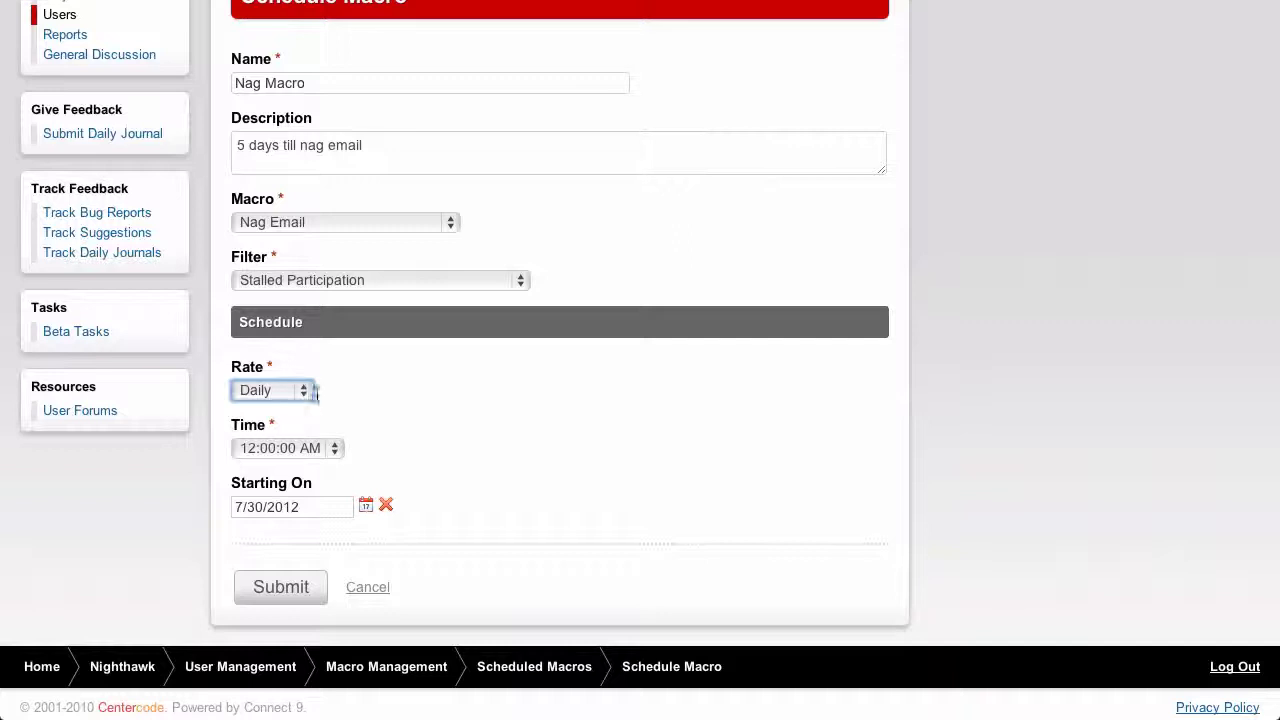
click(338, 410)
click(337, 450)
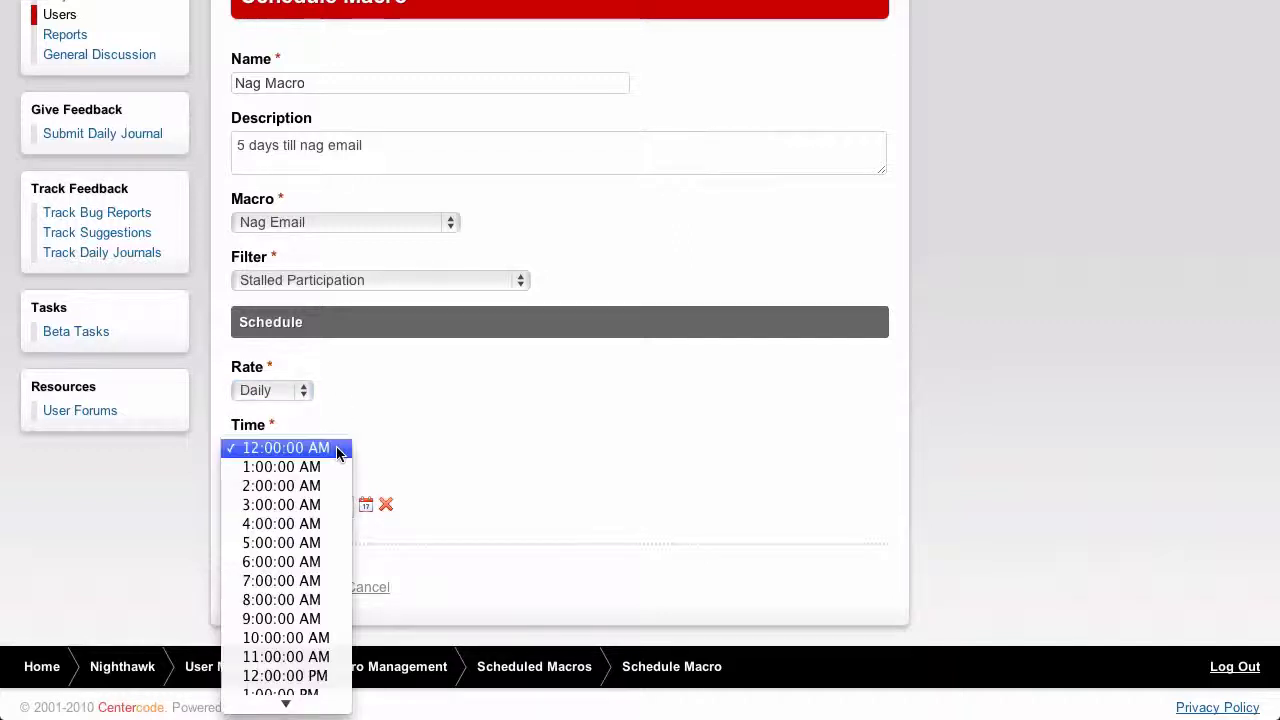
click(323, 636)
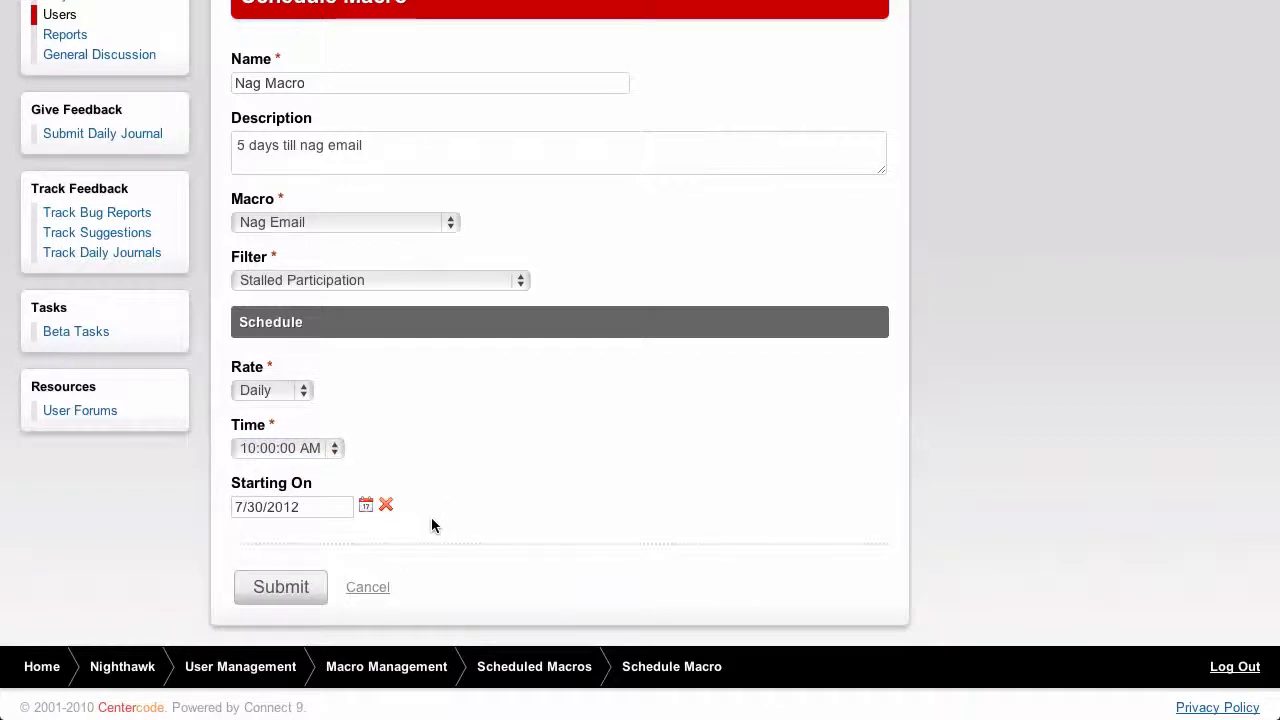
click(296, 587)
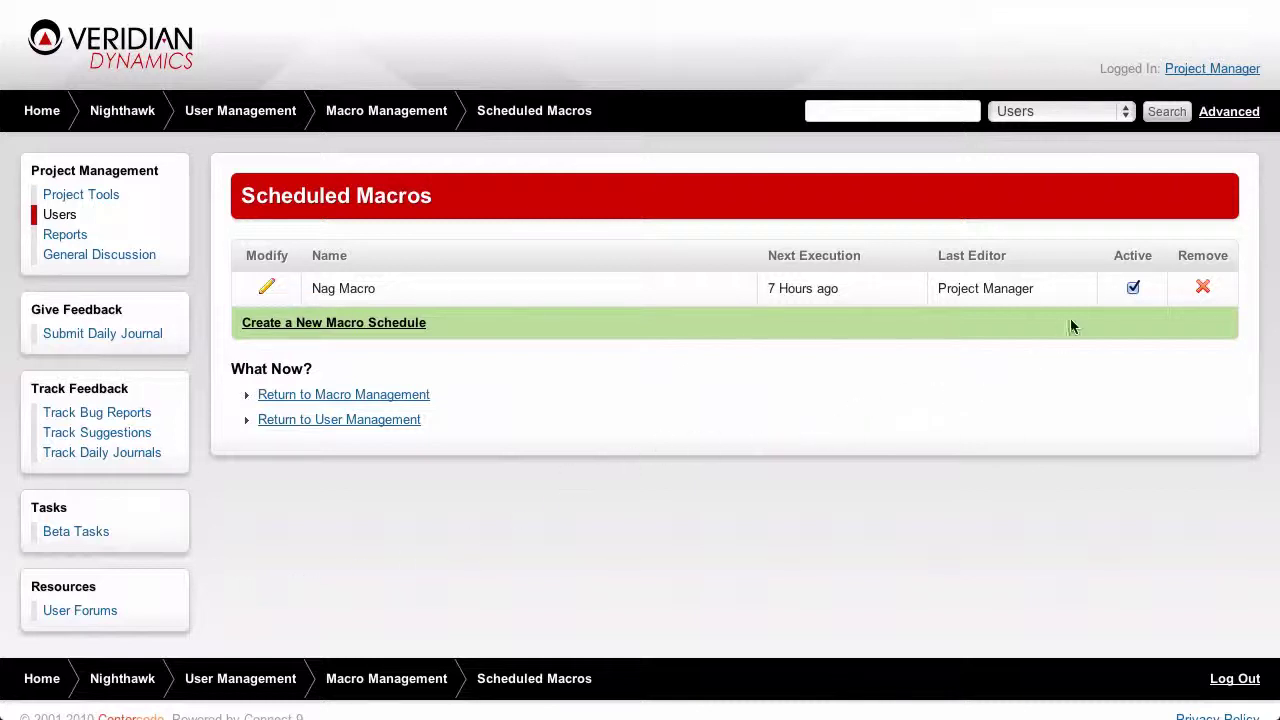
Deactivate the Nag Macro schedule and activate it again
click(1132, 289)
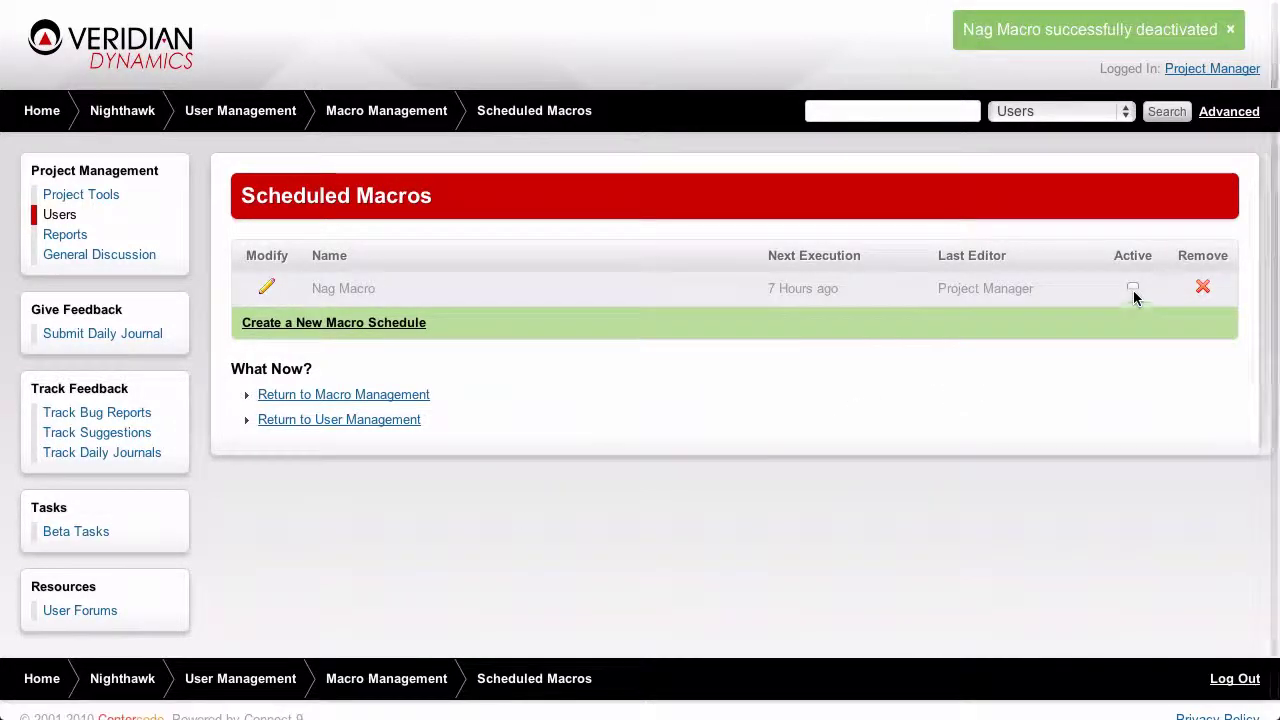
click(1133, 289)
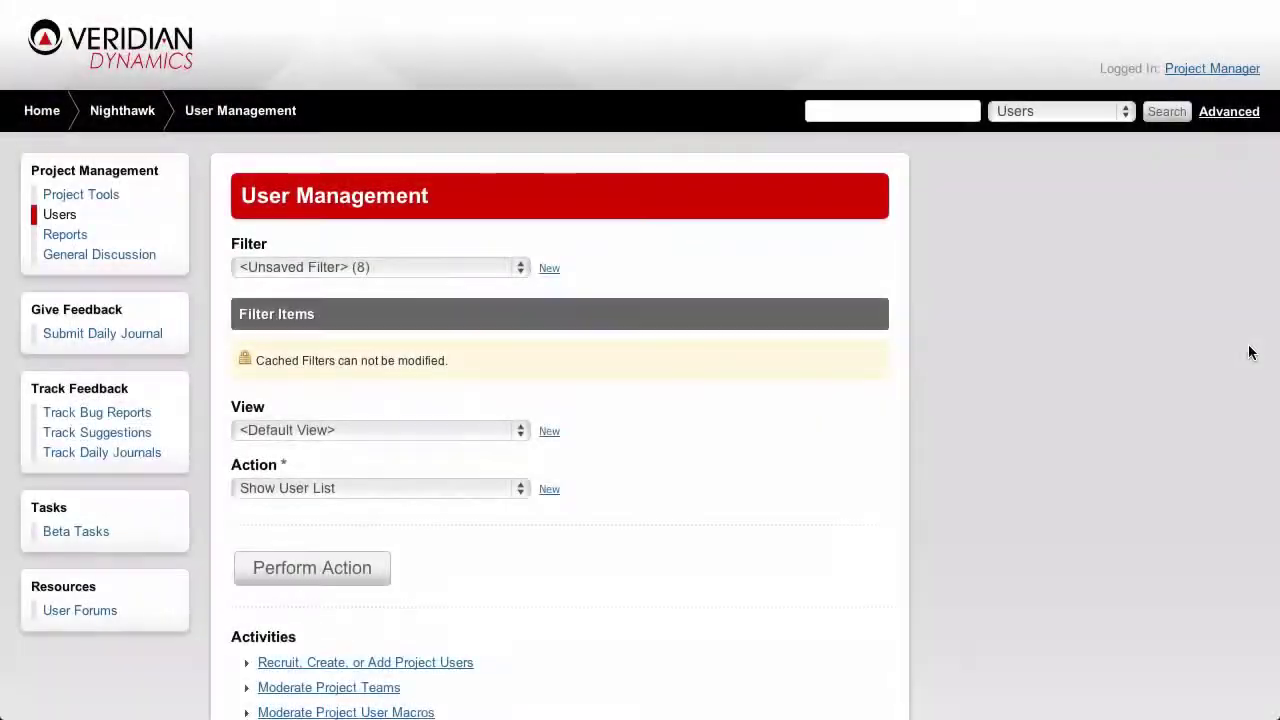
Search users for "tester", open the summary of the account with that username, and review its account and participation details
click(956, 113)
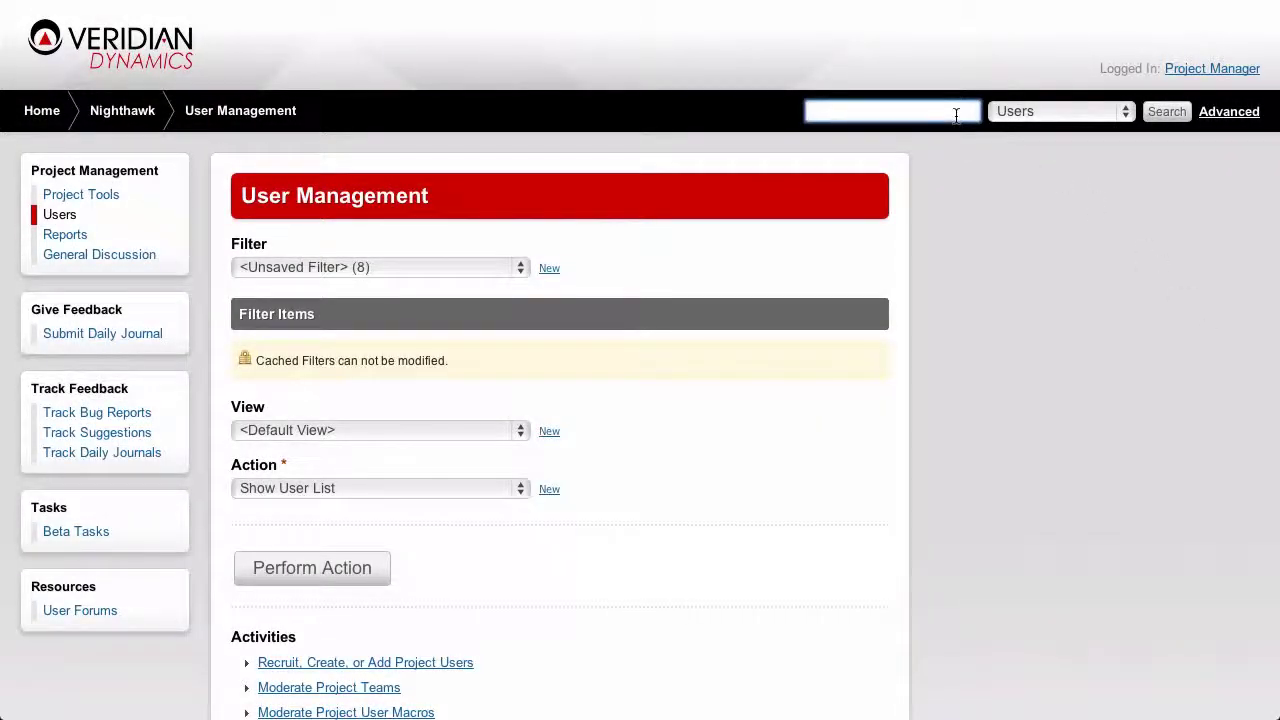
text(tester)
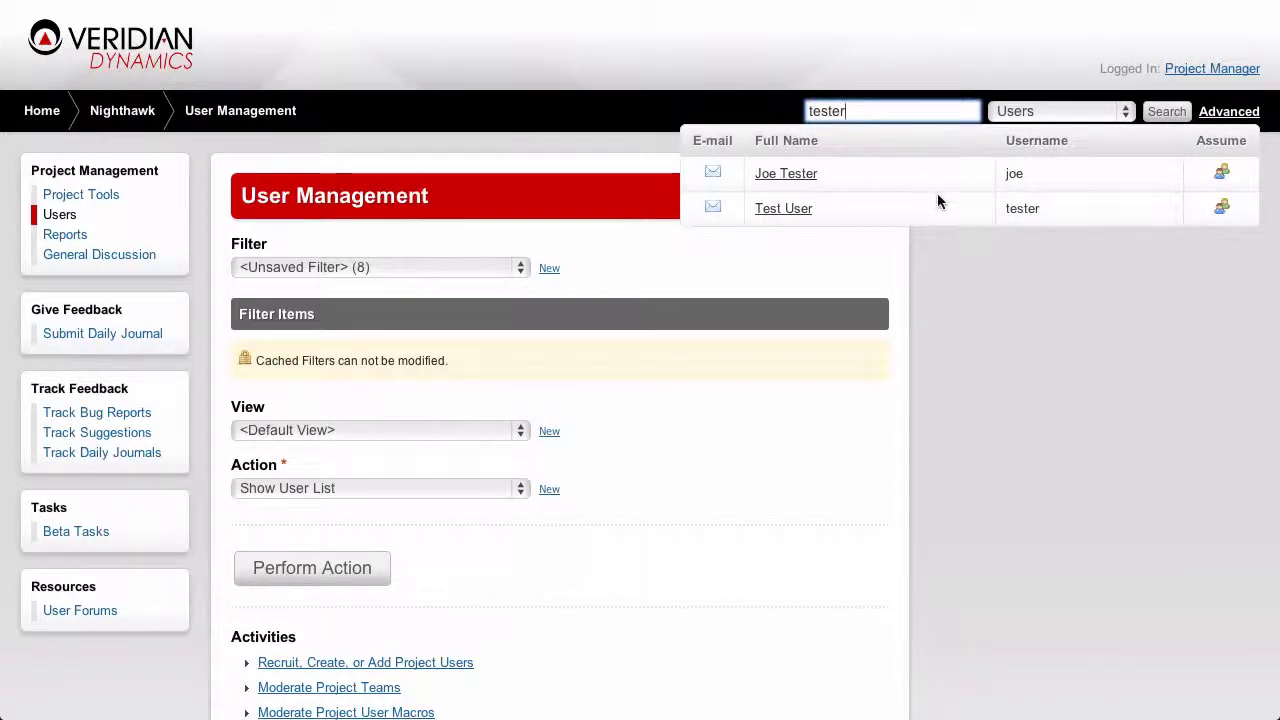
click(800, 212)
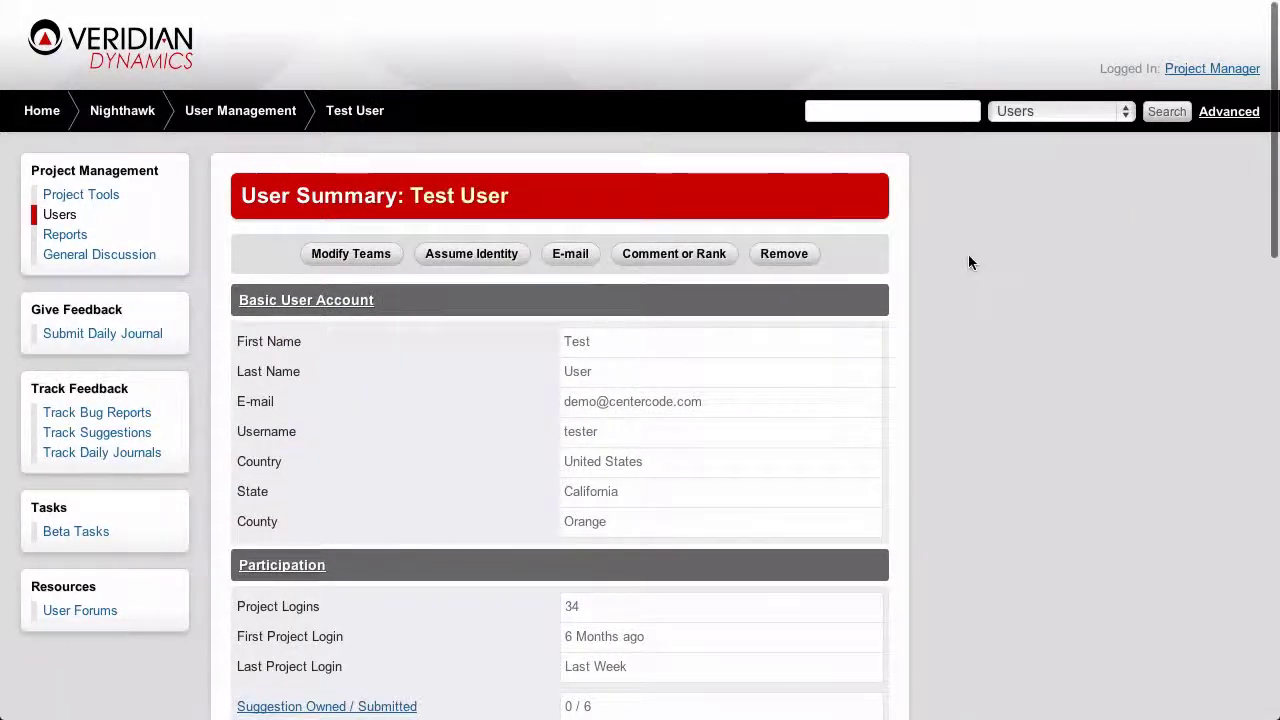
scroll(968, 256, down, 3)
scroll(968, 256, down, 3)
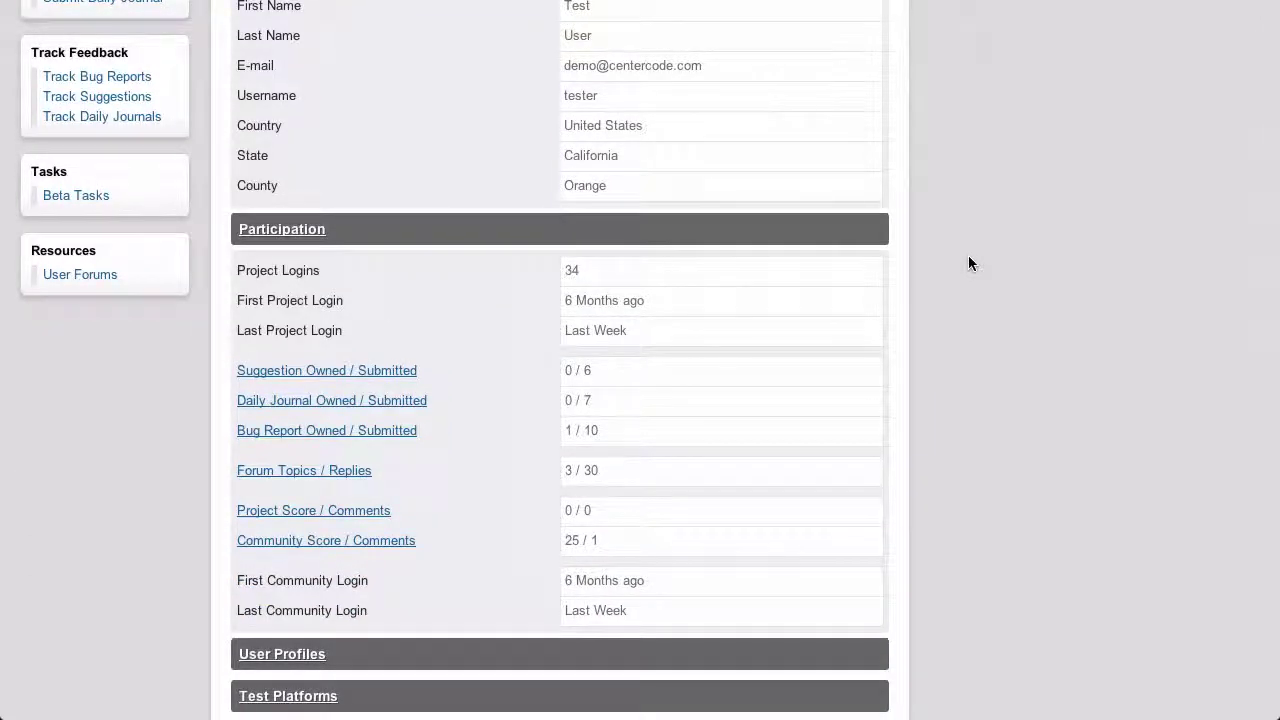
scroll(968, 263, down, 3)
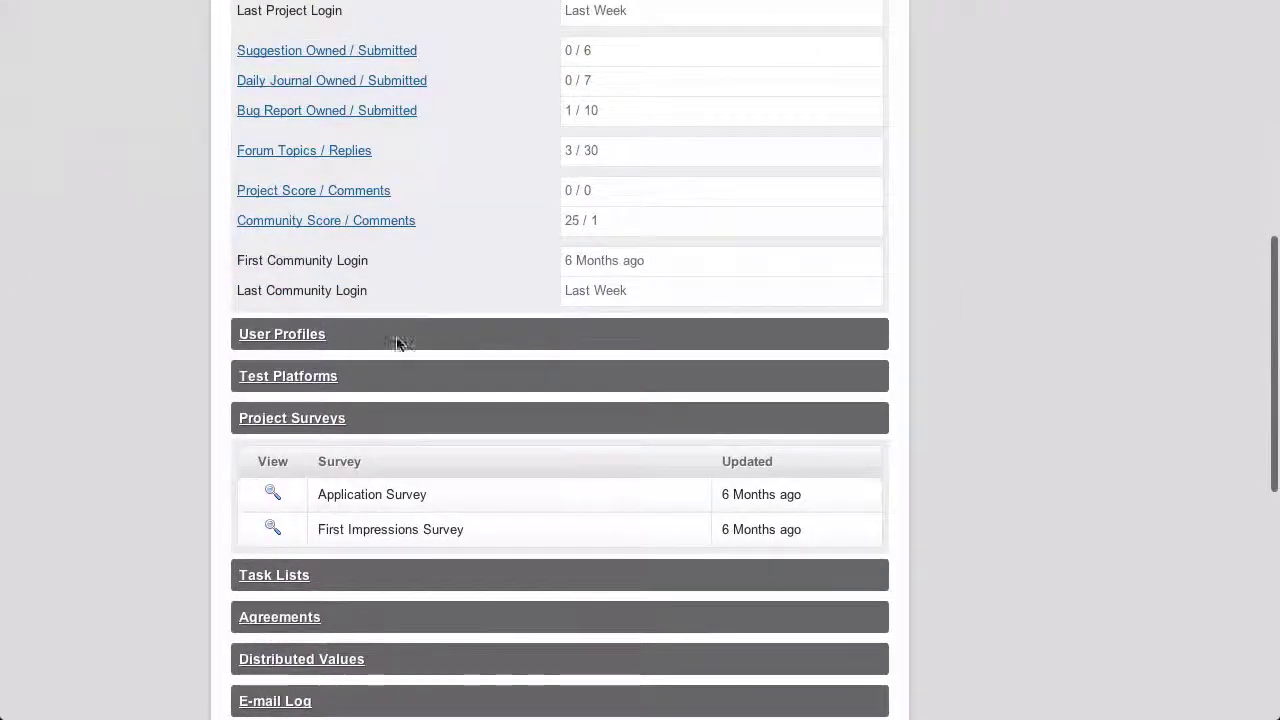
Expand the account's user profiles, view its Contact Information profile, and return to the user summary
click(309, 340)
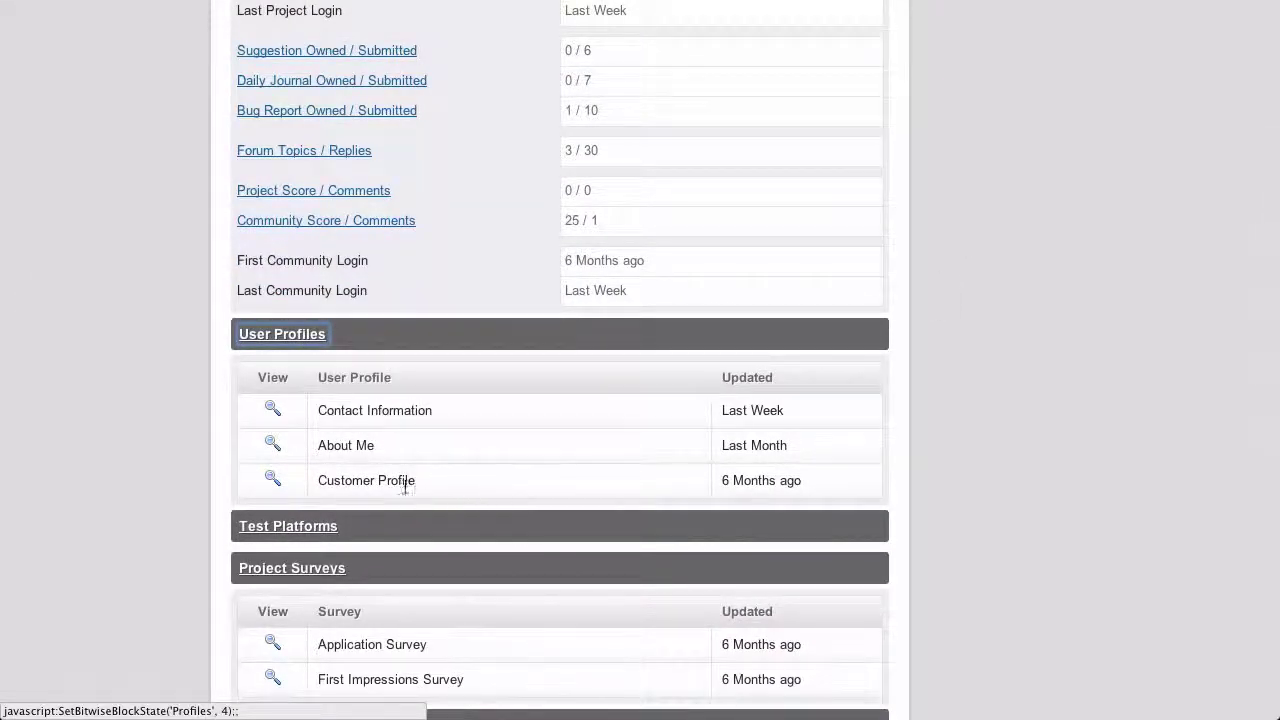
click(273, 410)
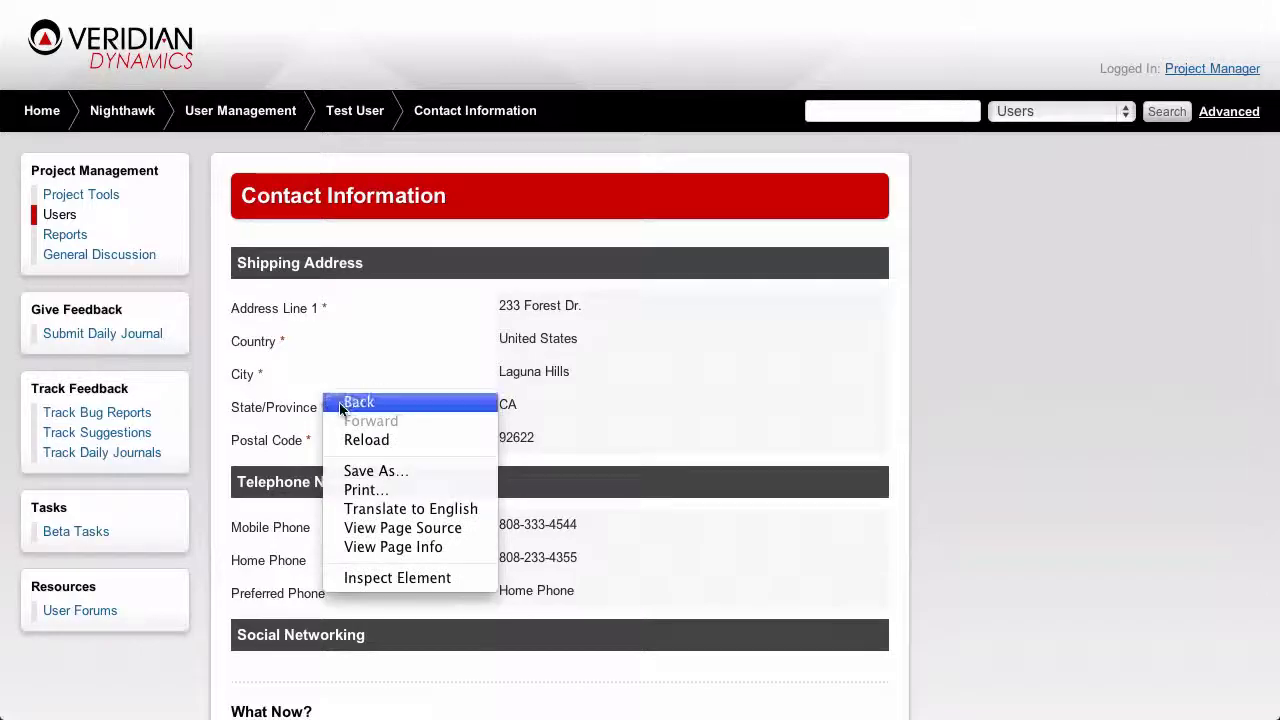
click(340, 402)
Expand the account's test platforms and review the listed computer, mobile phone and web browser entries
click(320, 384)
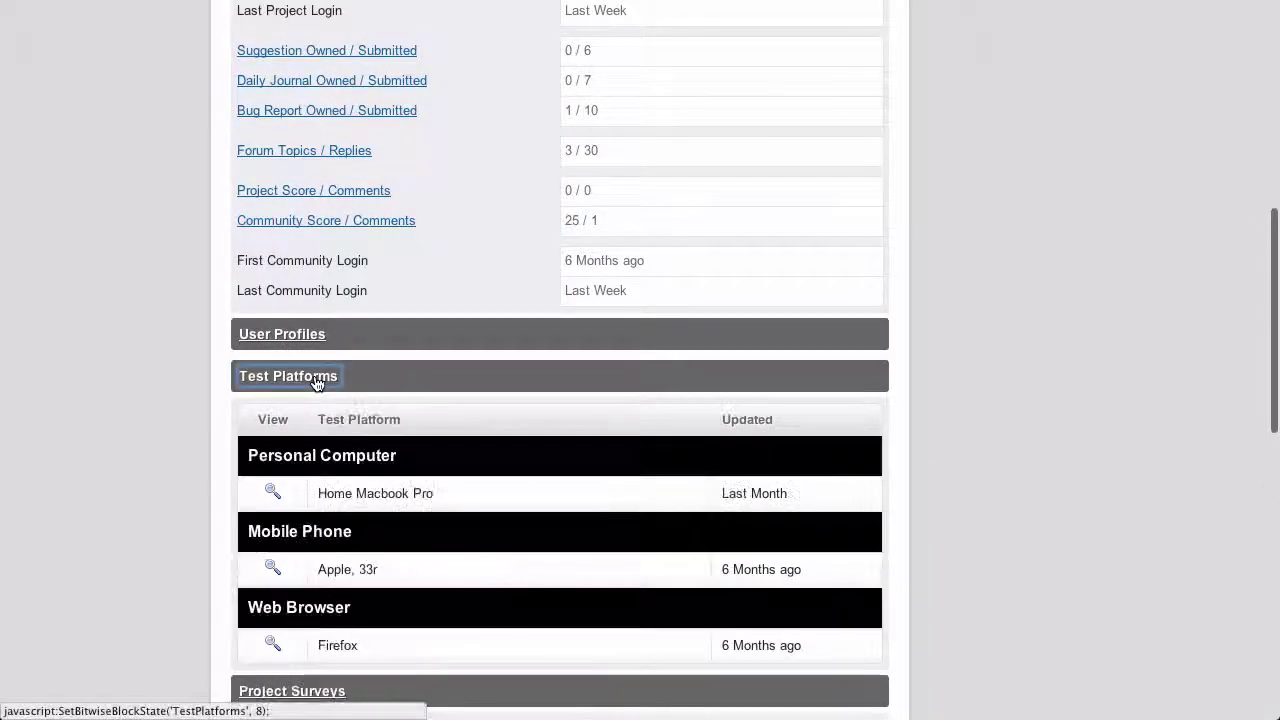
scroll(419, 402, down, 2)
scroll(420, 408, down, 8)
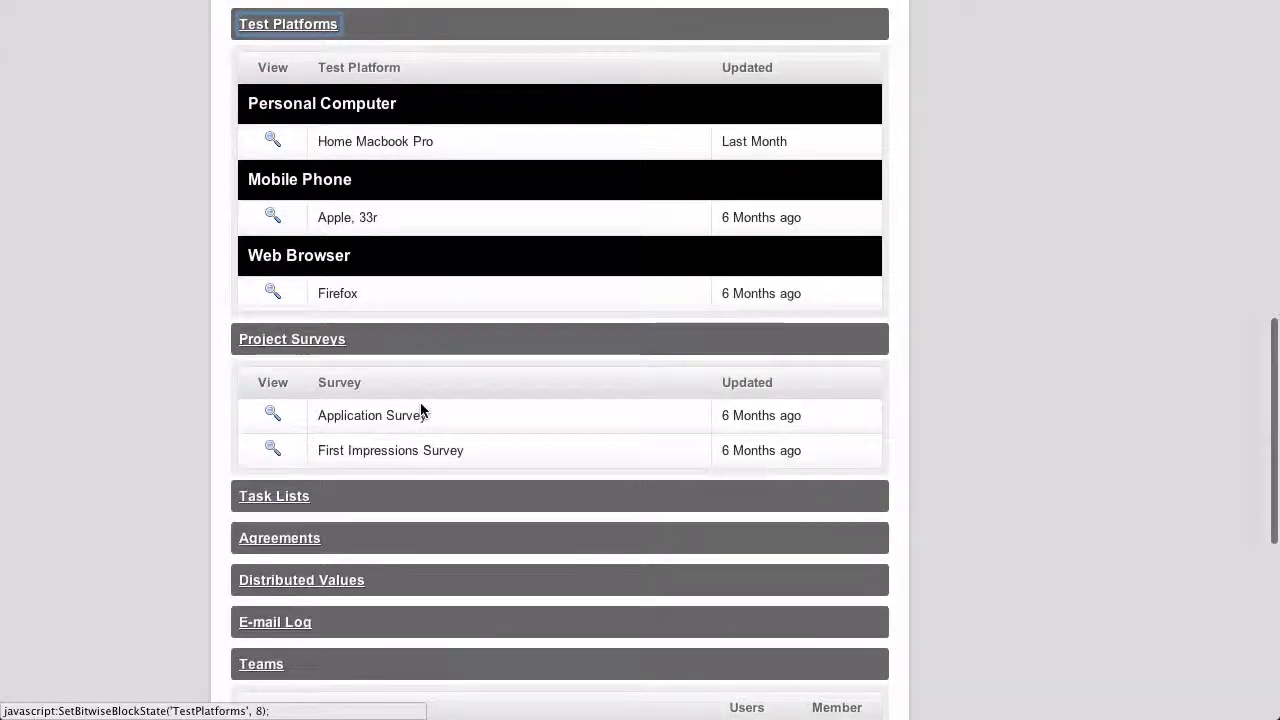
Open the account's First Impressions Survey and read through all its responses
scroll(421, 410, down, 2)
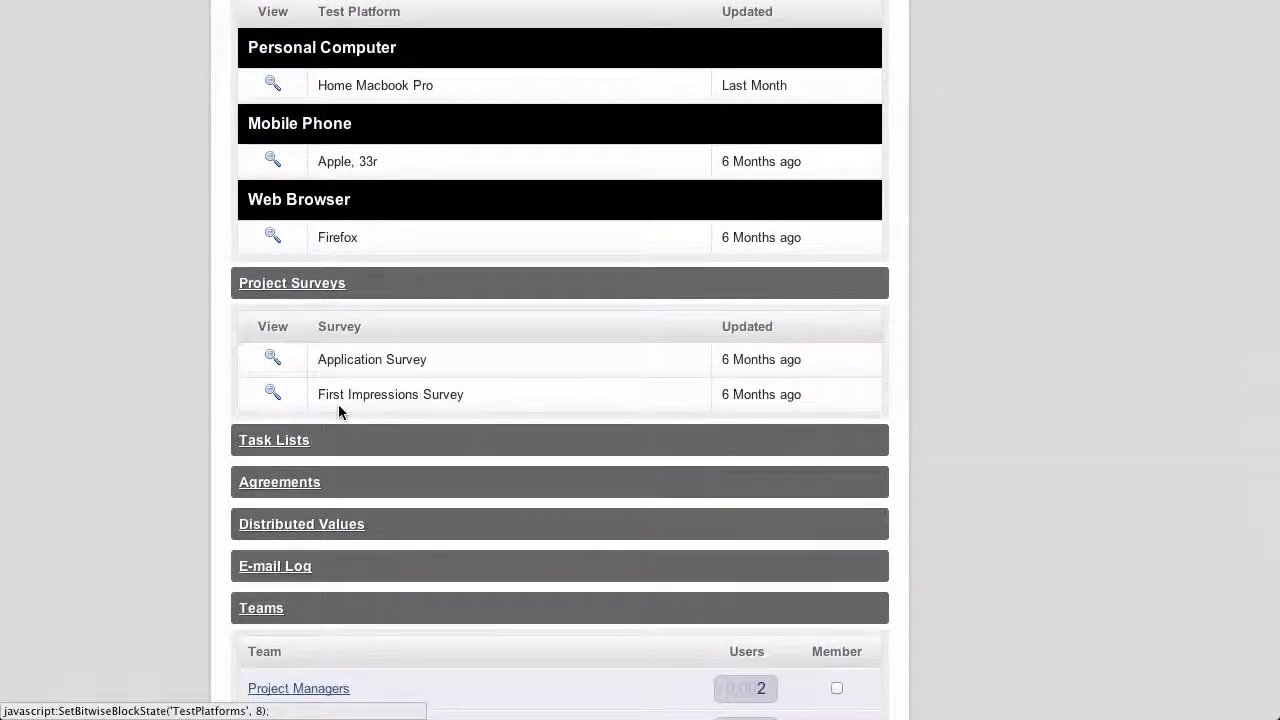
click(272, 396)
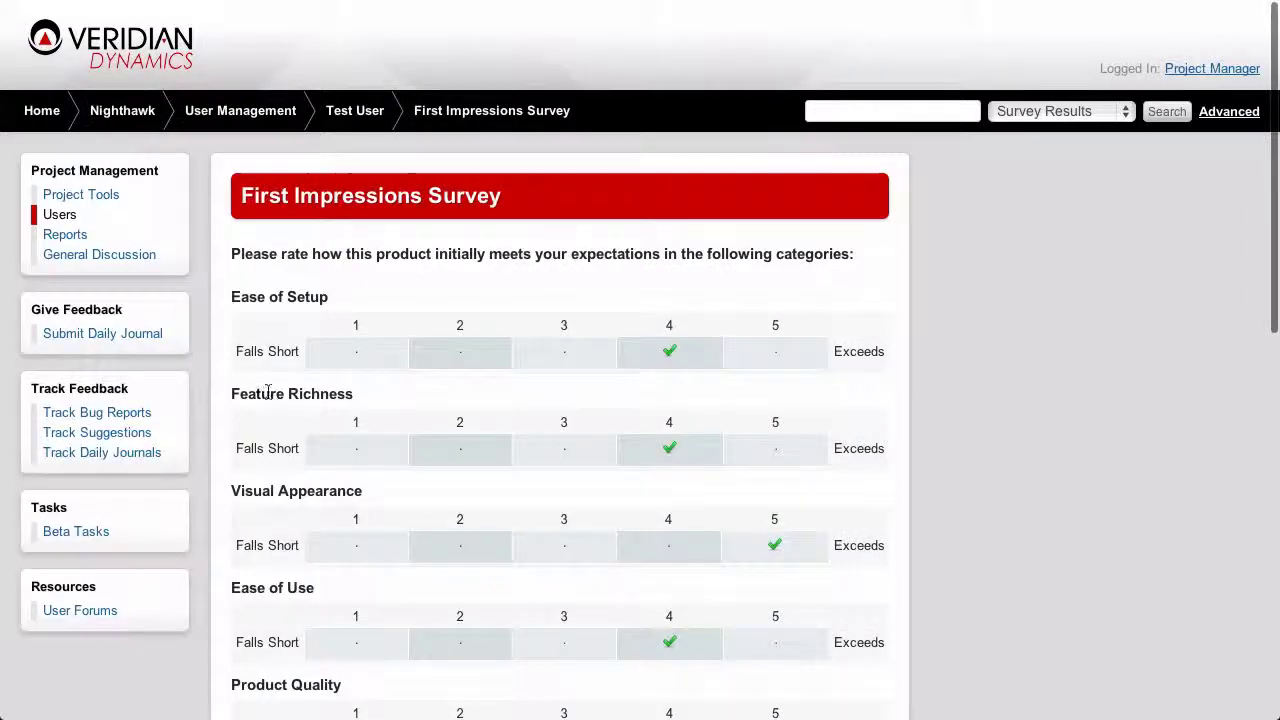
scroll(401, 425, down, 8)
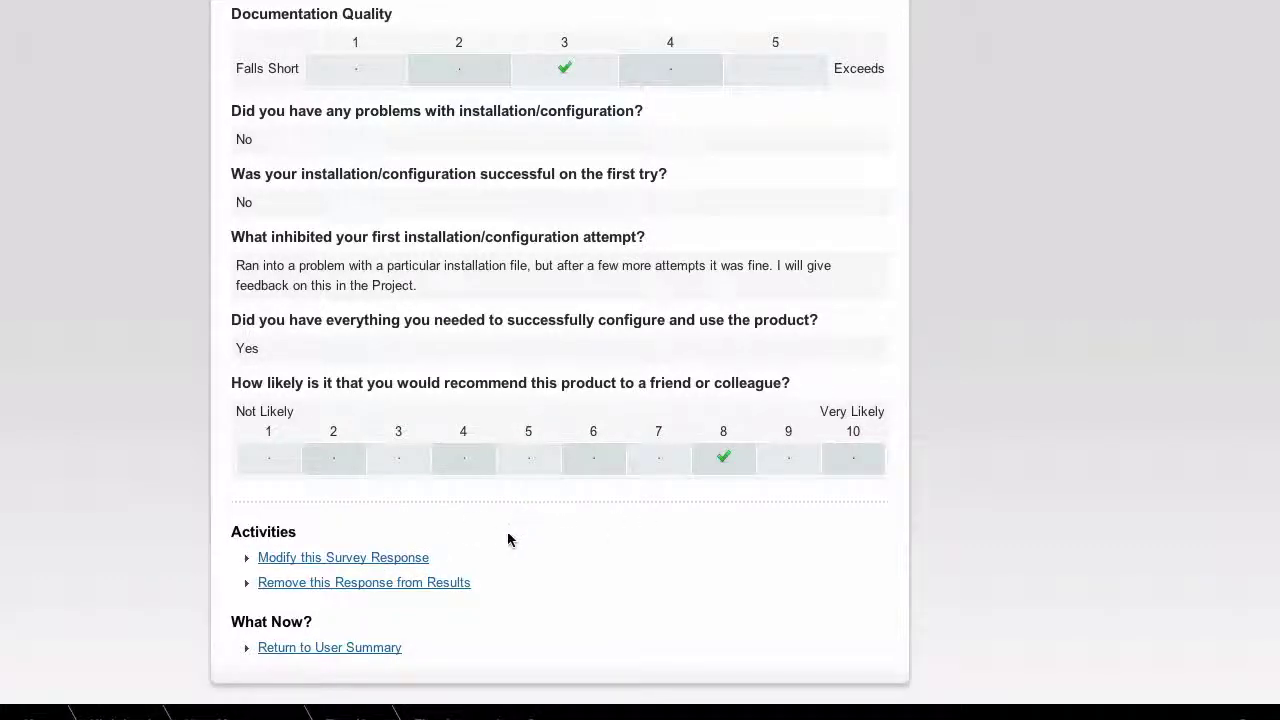
Return to the user summary and review the account's task lists and agreements, collapsing each section after viewing it
click(382, 649)
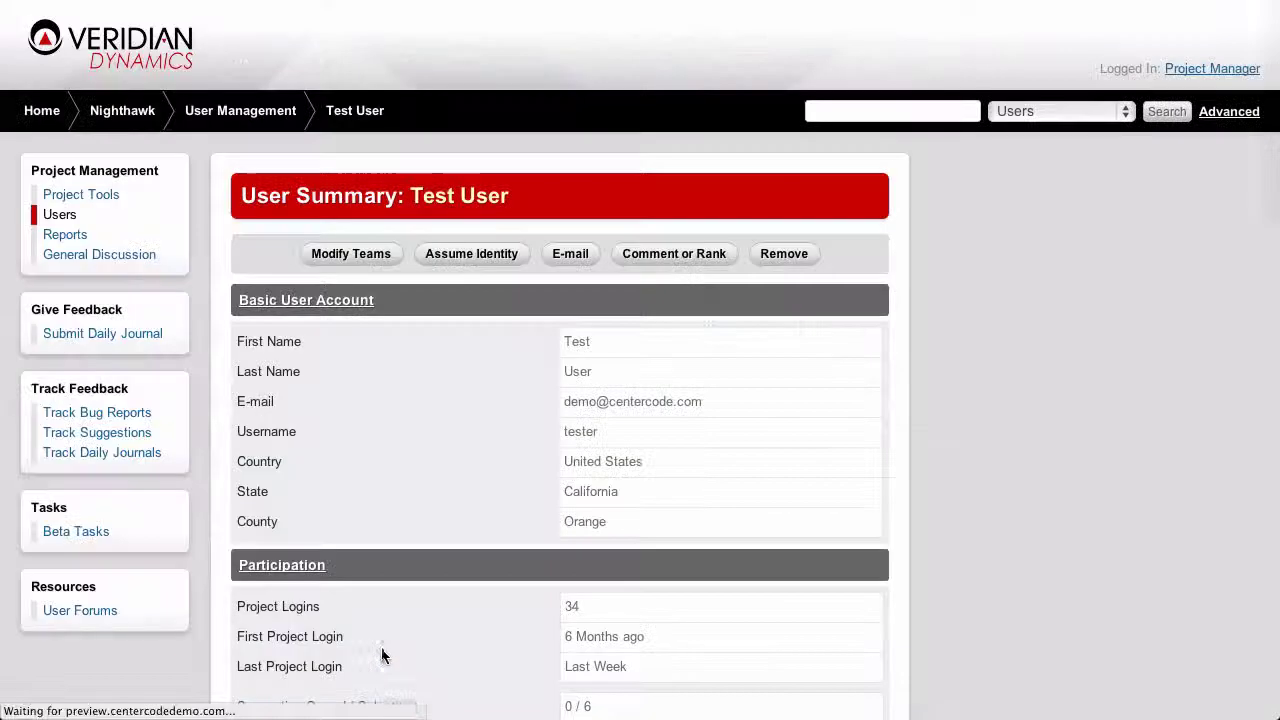
scroll(408, 602, down, 12)
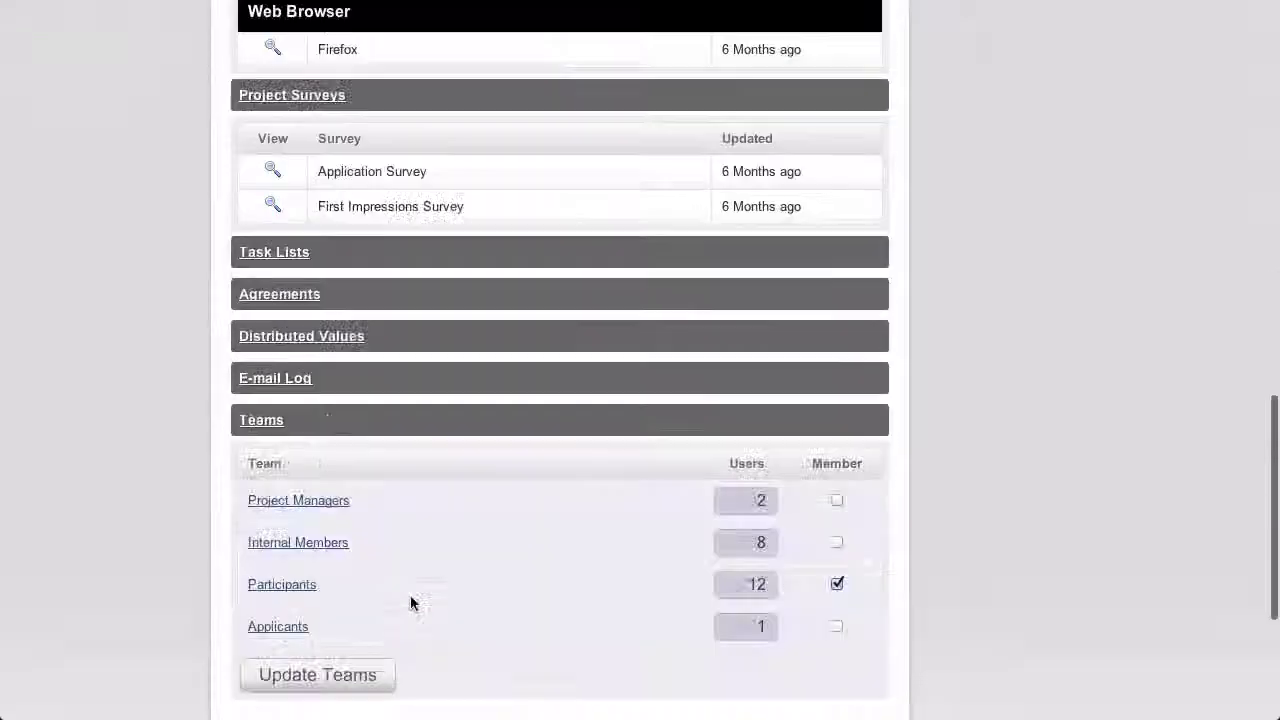
click(297, 256)
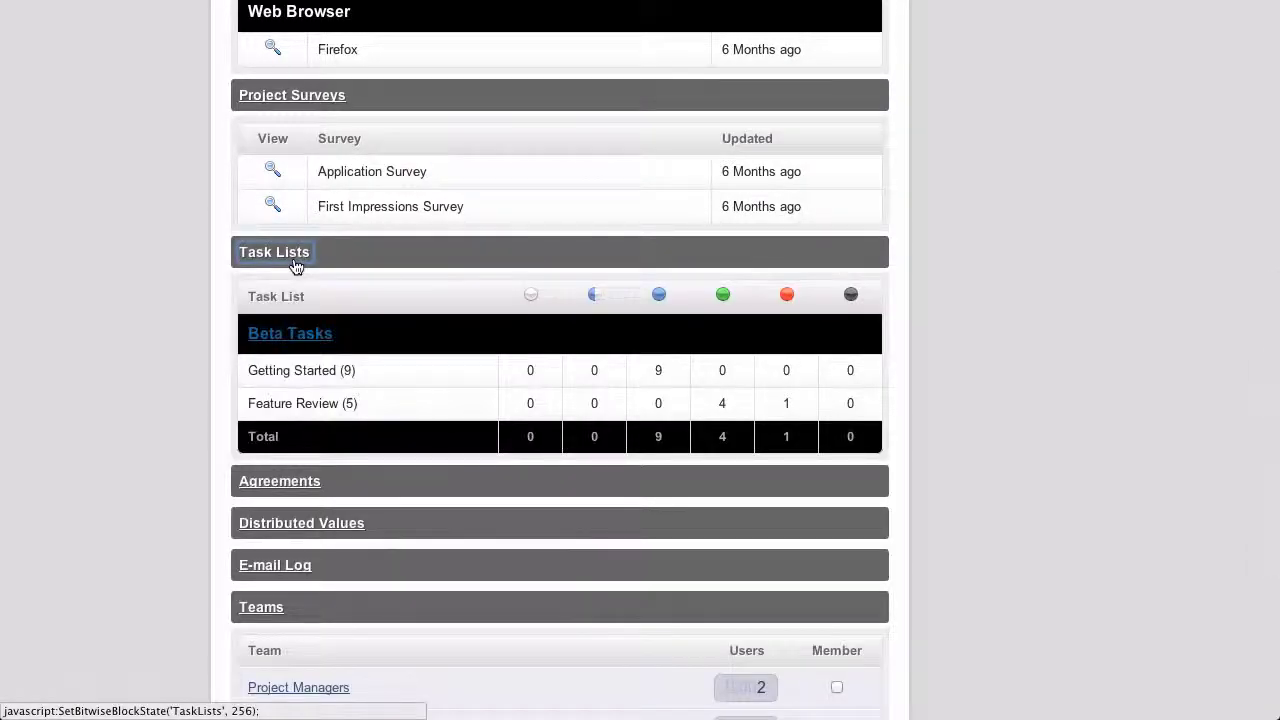
click(291, 258)
click(284, 296)
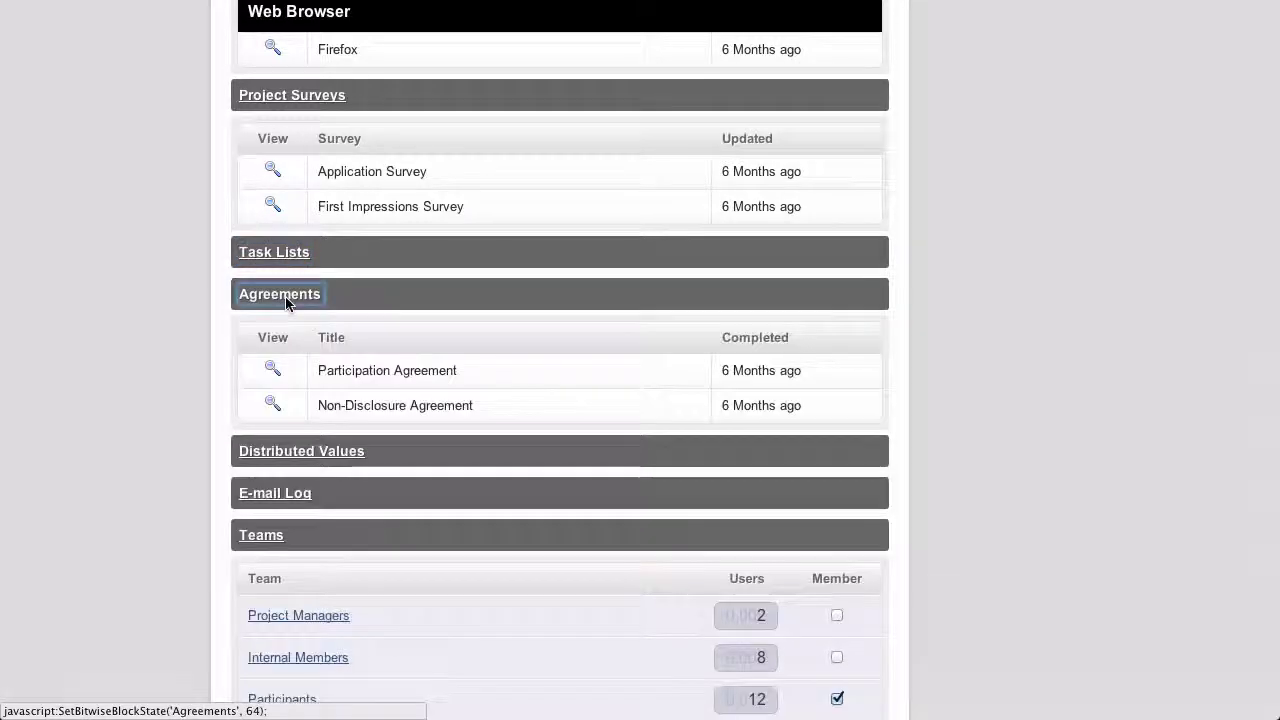
click(285, 303)
Review the account's distributed values and e-mail log, collapsing each section after viewing it
click(285, 345)
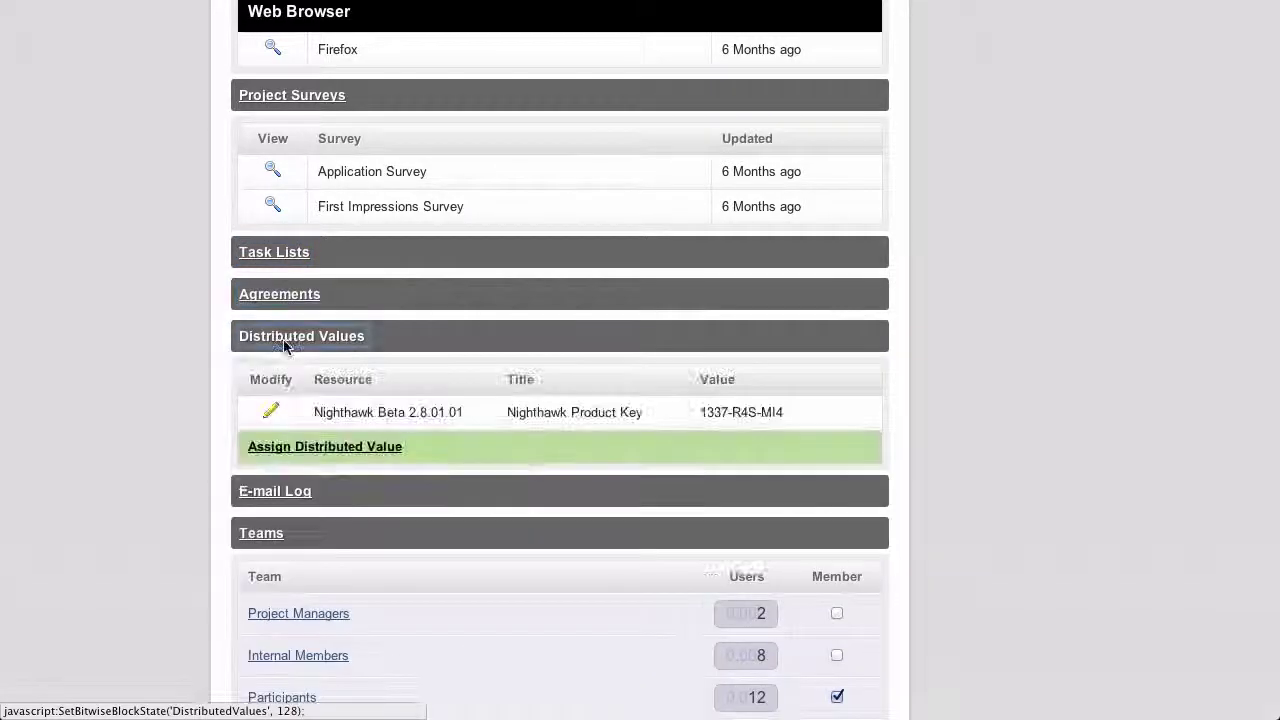
click(285, 345)
click(287, 383)
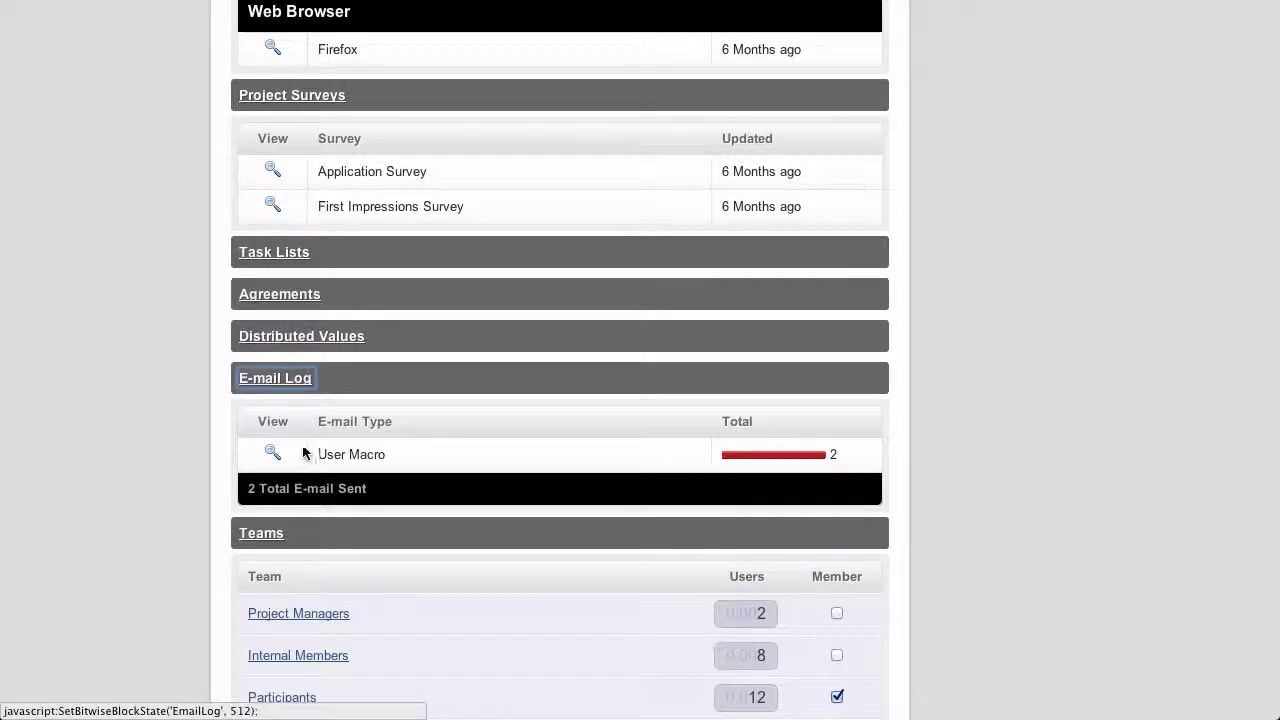
click(298, 385)
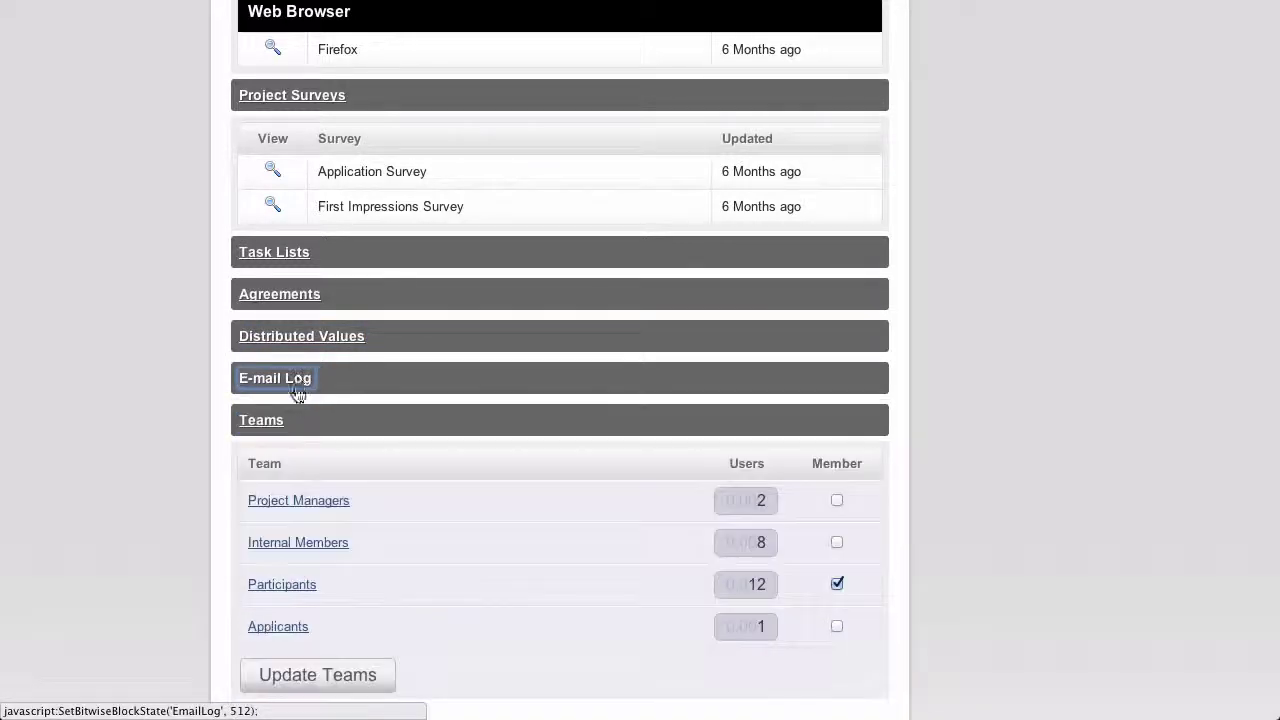
Expand the Participants teams, remove the account from Aspiring Artist and Snapshot Keeper, and save the team update
scroll(425, 466, down, 2)
scroll(425, 466, down, 2)
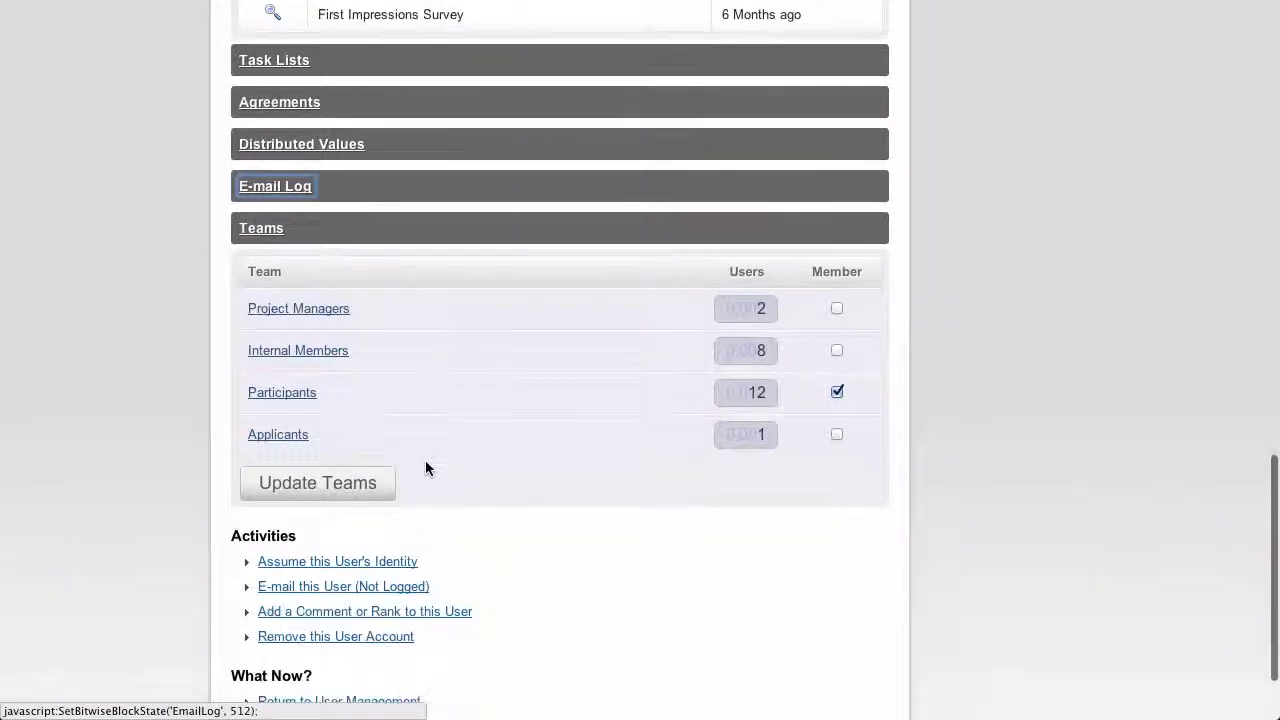
click(294, 400)
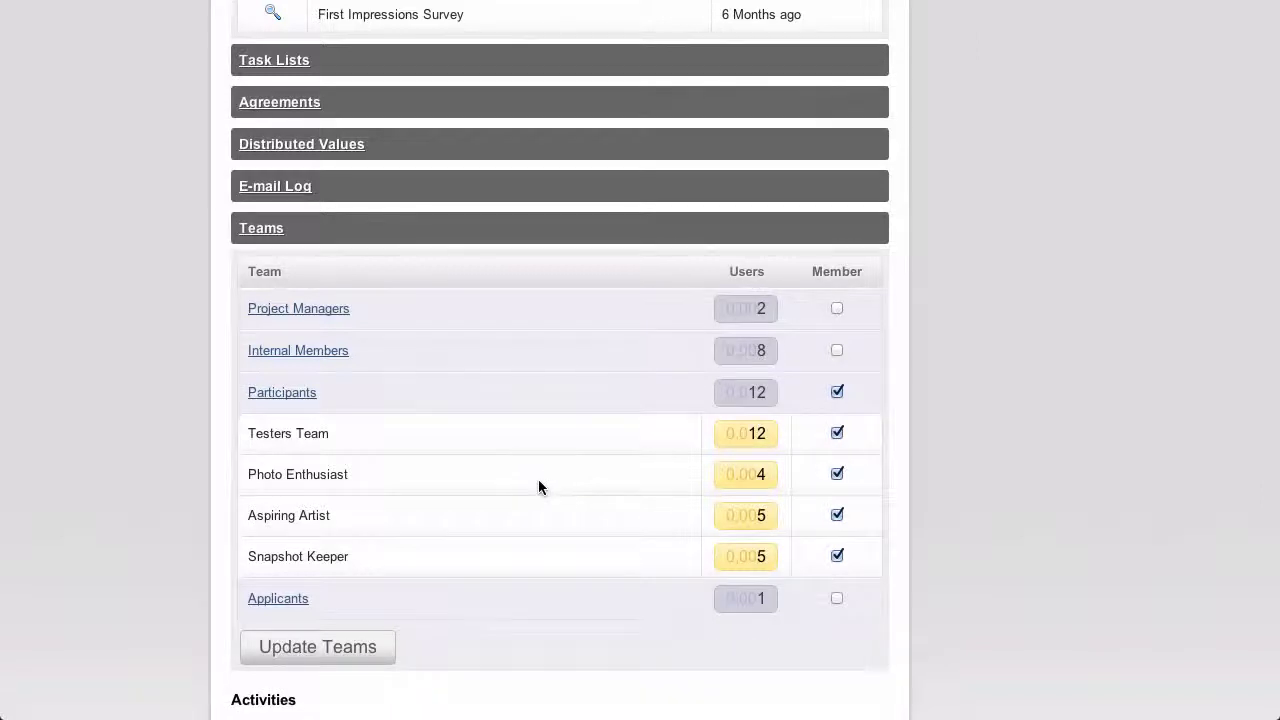
click(837, 516)
scroll(944, 523, down, 1)
click(278, 646)
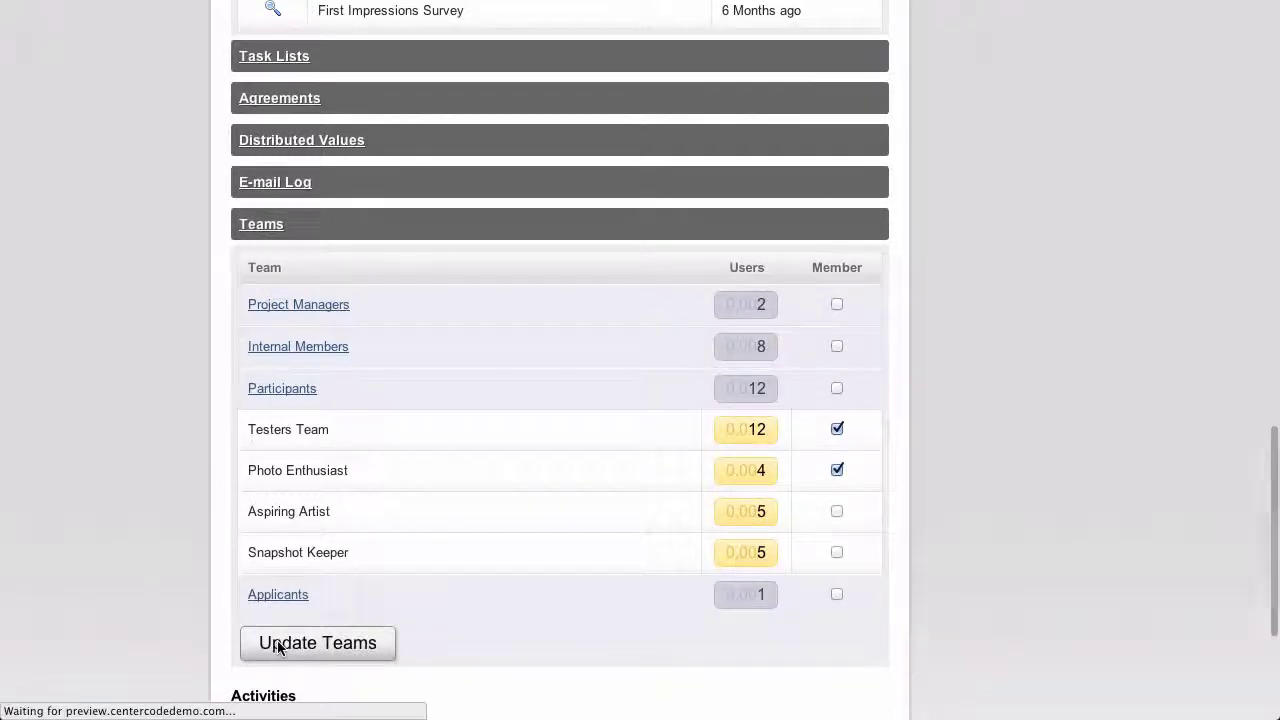
scroll(430, 575, down, 15)
scroll(441, 567, down, 6)
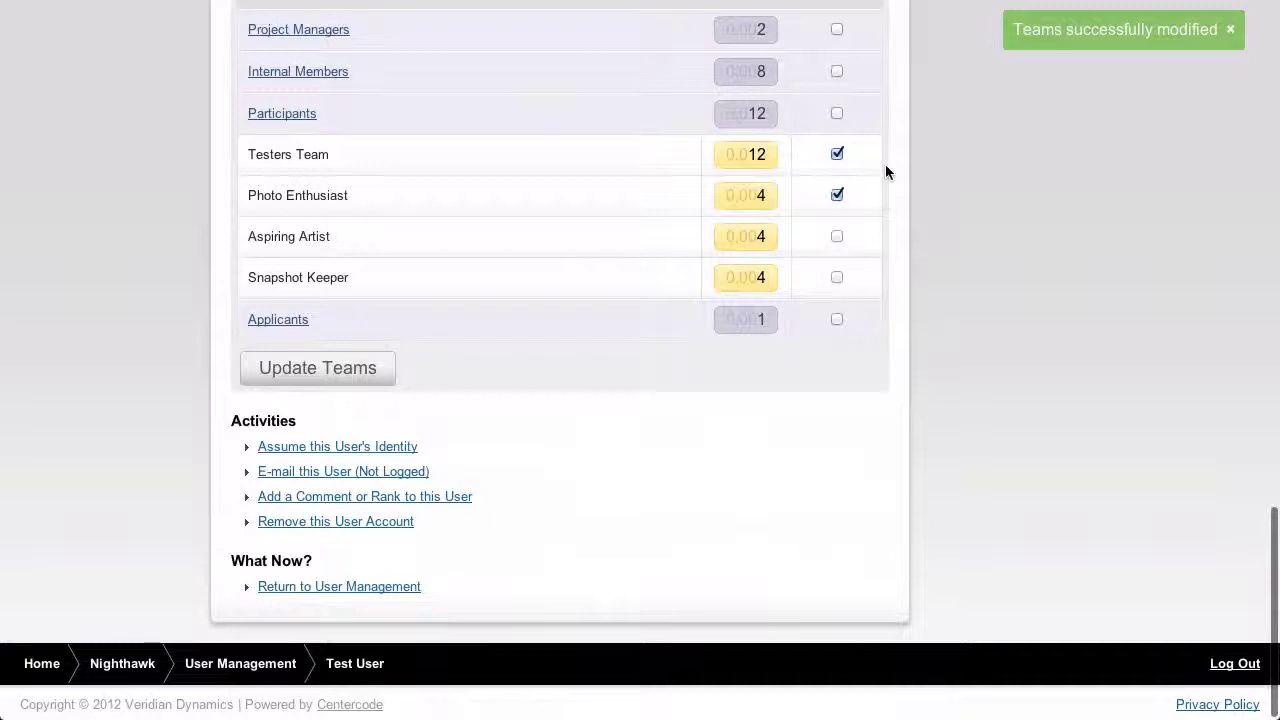